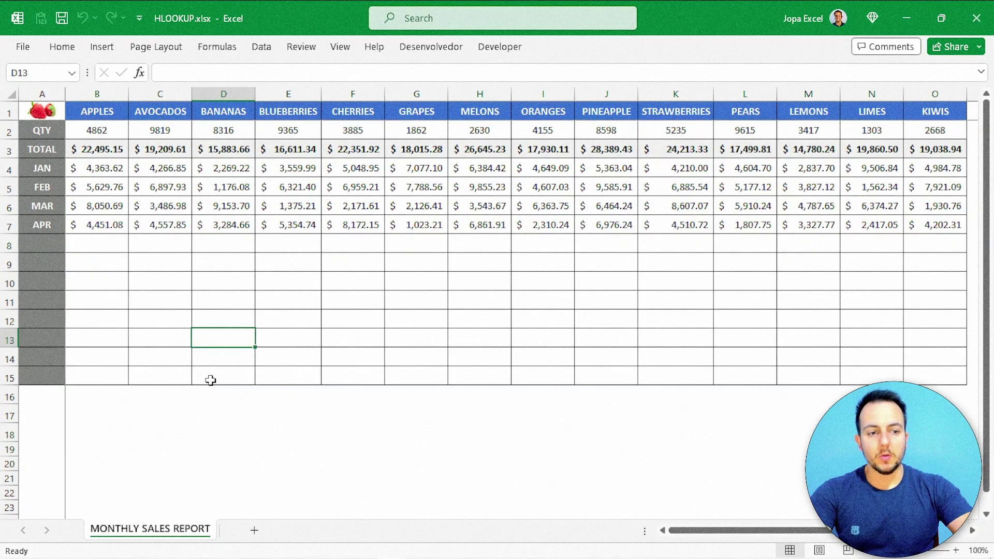
pyautogui.scroll(-1, 210, 381)
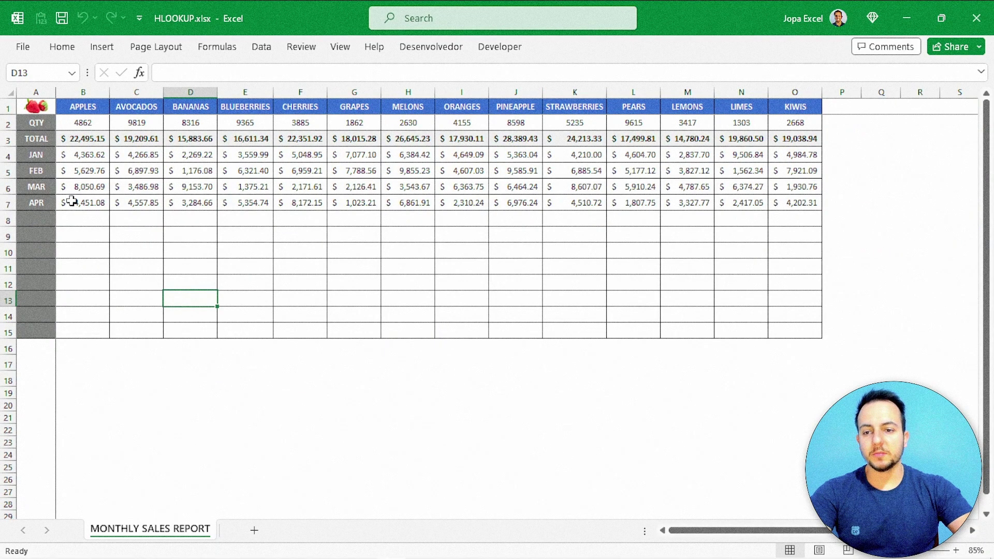
# - Survey the sales report's APPLES, AVOCADOS and BANANAS columns
pyautogui.scroll(2, 71, 201)
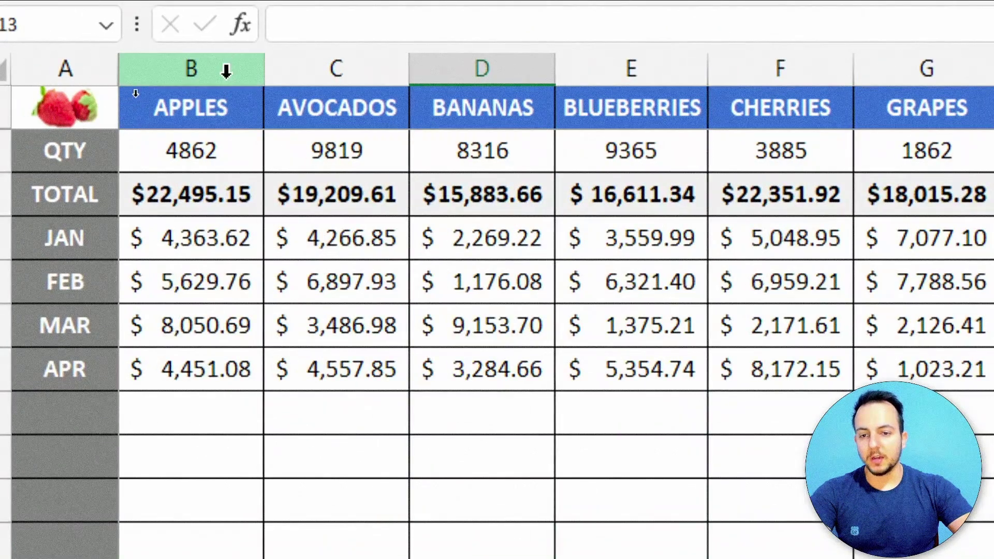
pyautogui.click(114, 95)
pyautogui.click(187, 95)
pyautogui.click(436, 69)
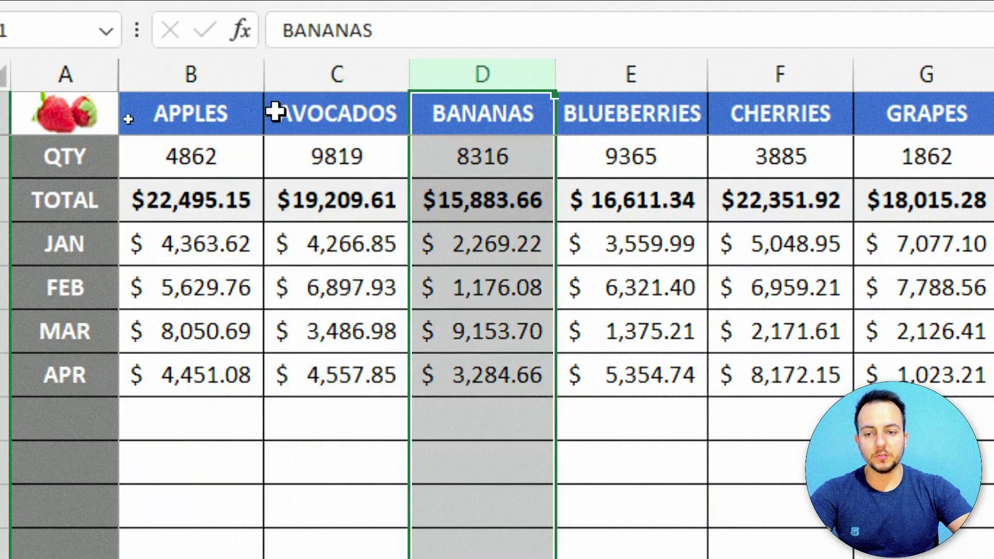
# - Point out the report's QTY and TOTAL rows and the JAN to APR month rows
pyautogui.click(3, 157)
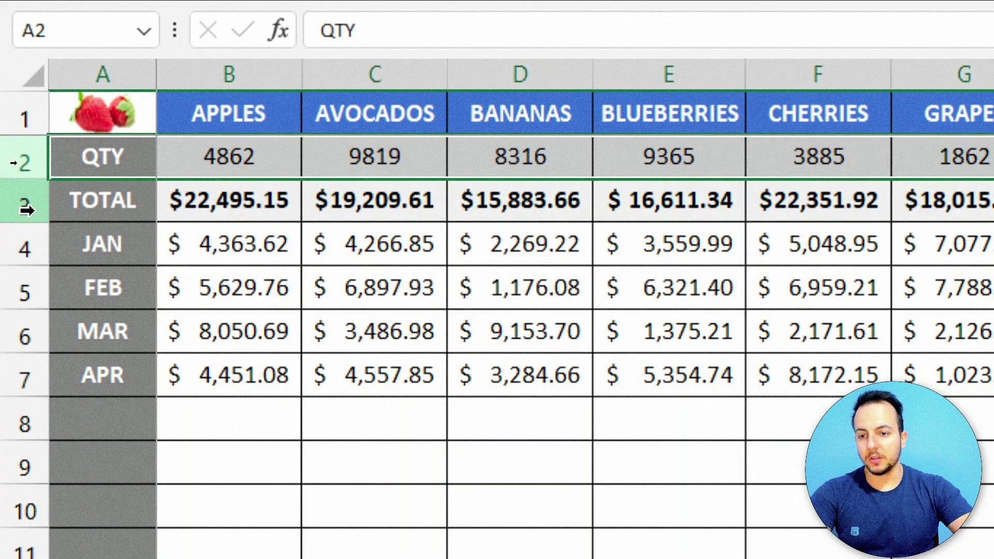
pyautogui.click(24, 207)
pyautogui.click(22, 245)
pyautogui.click(26, 160)
pyautogui.click(22, 212)
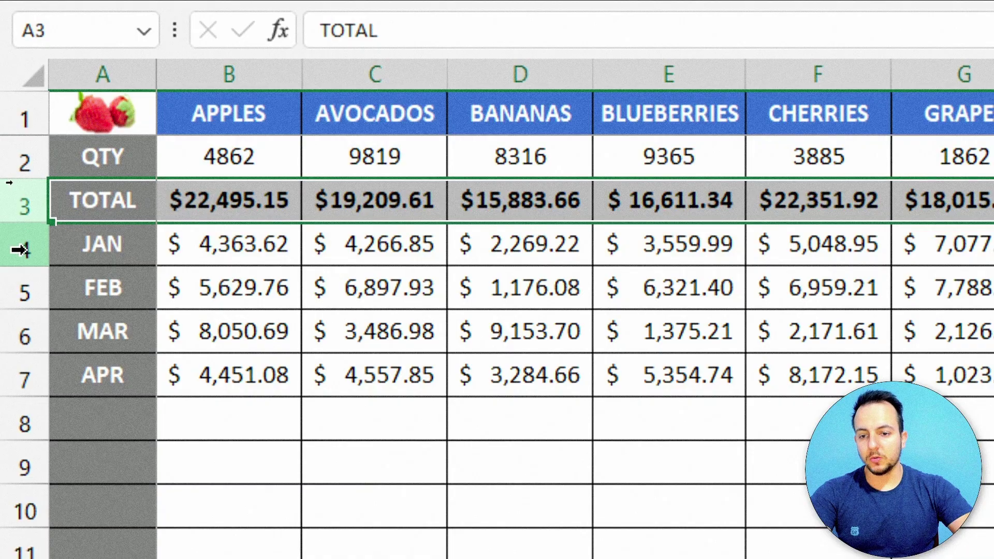
pyautogui.click(18, 248)
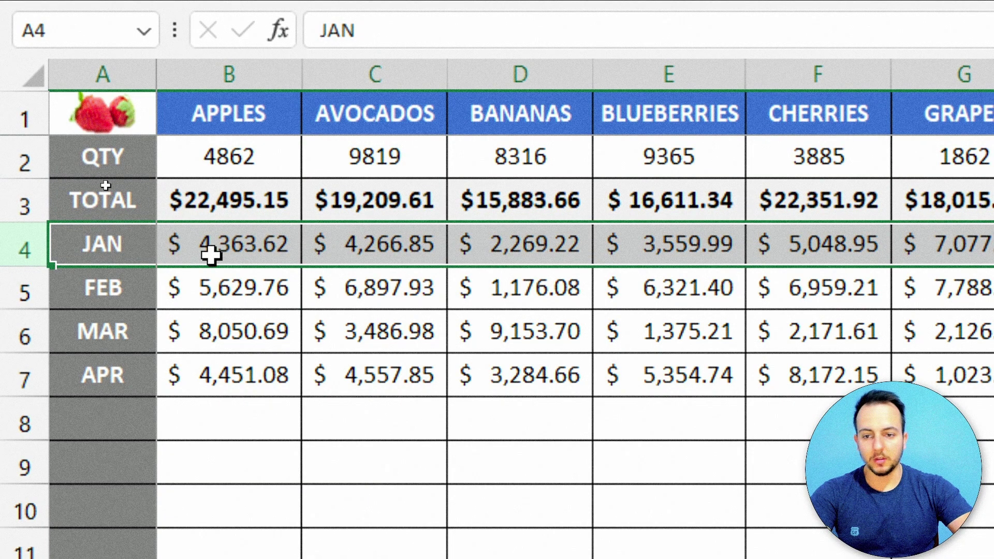
pyautogui.click(42, 294)
pyautogui.click(23, 342)
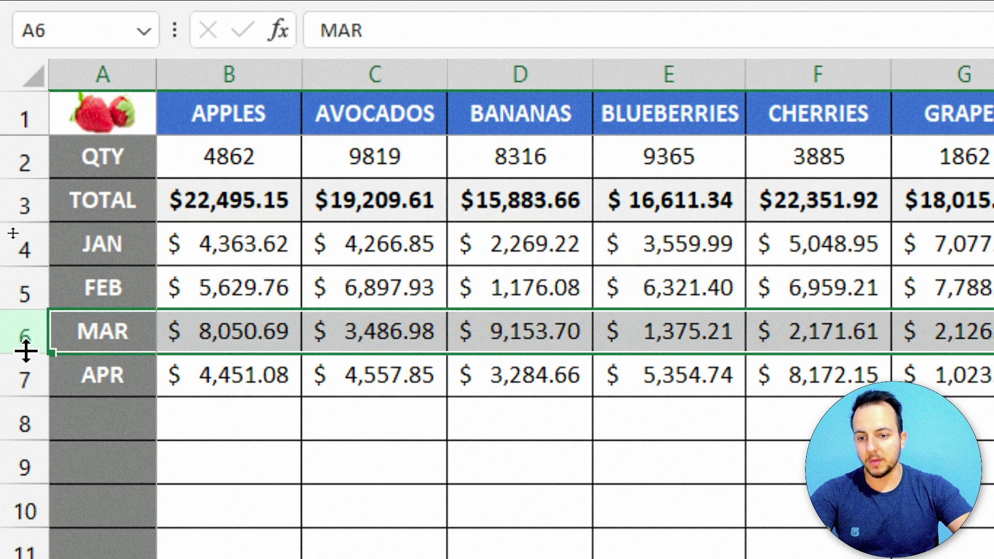
pyautogui.click(14, 374)
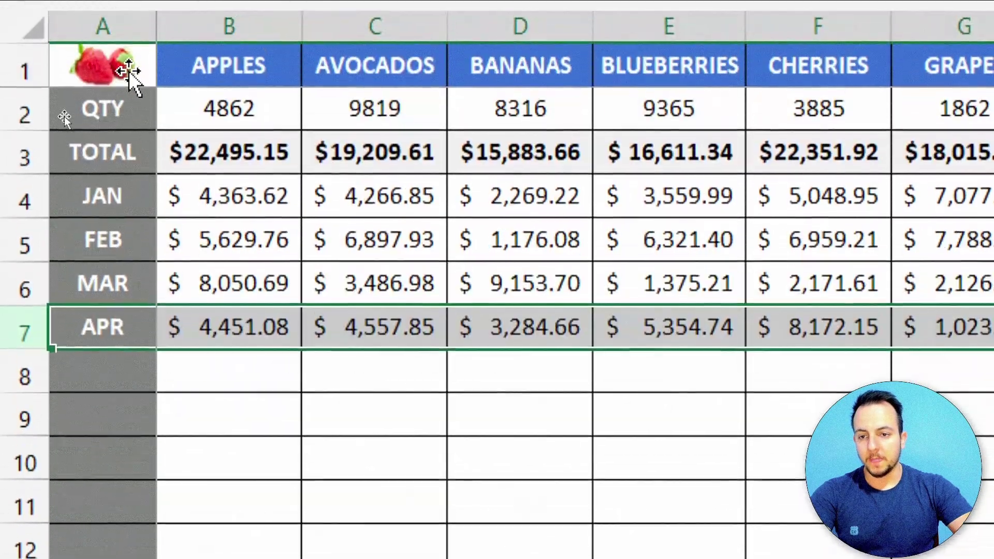
pyautogui.click(110, 15)
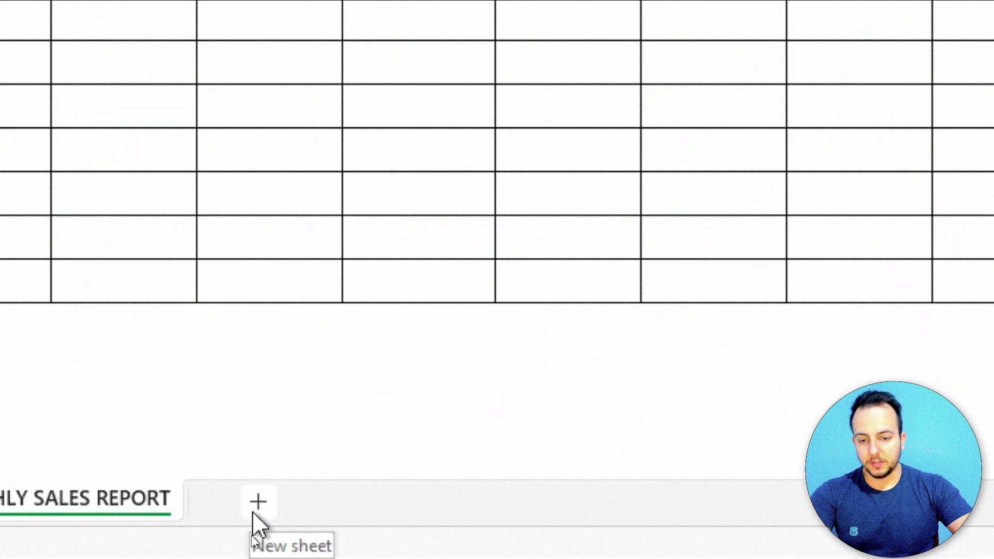
# - Add a new sheet and enter APPLES, QTY and TOTAL in A1:A3
pyautogui.click(253, 514)
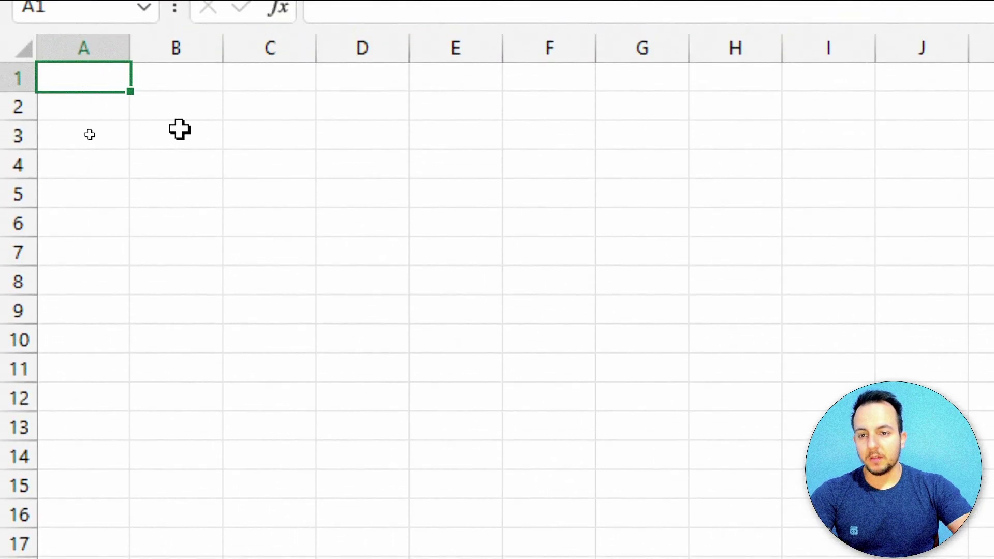
pyautogui.write('APPLES')
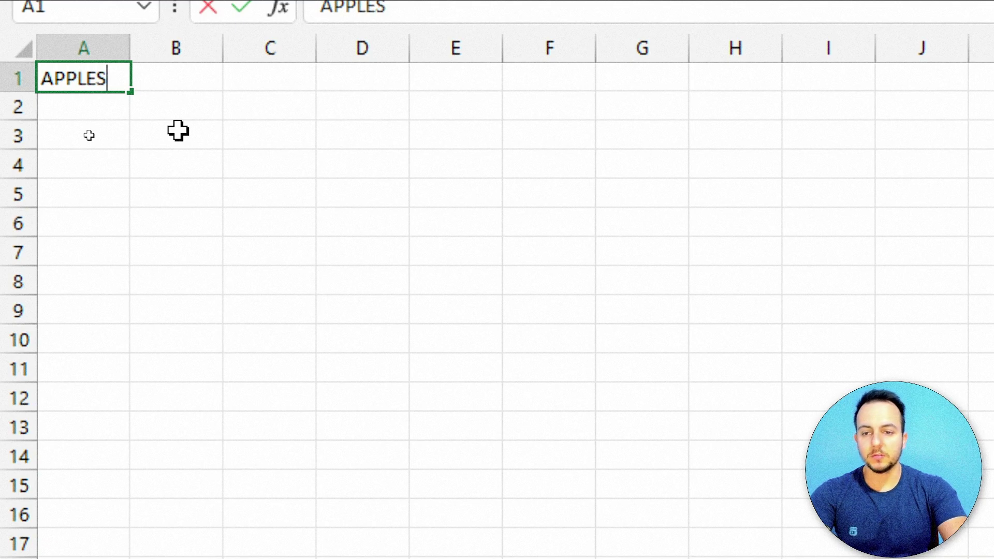
pyautogui.press('Return')
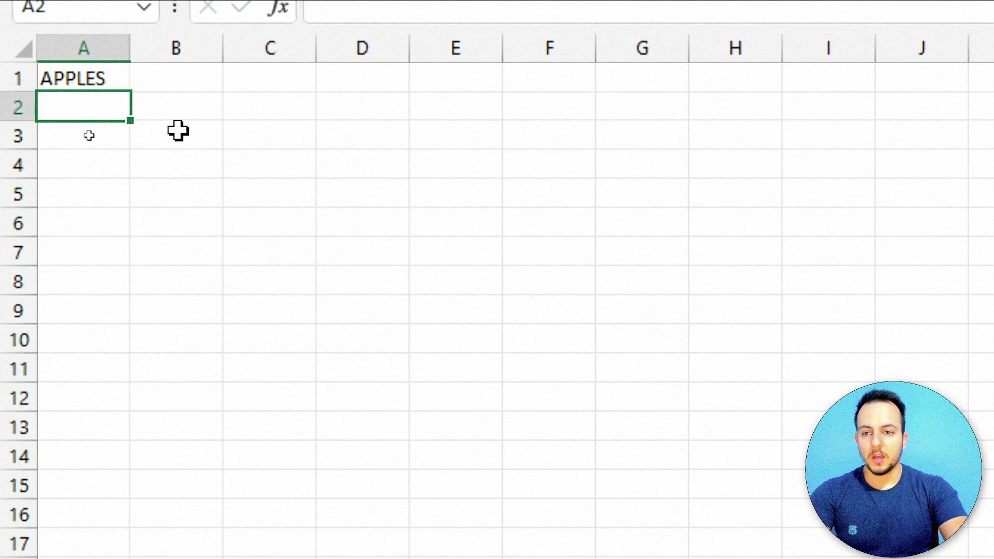
pyautogui.write('QTY')
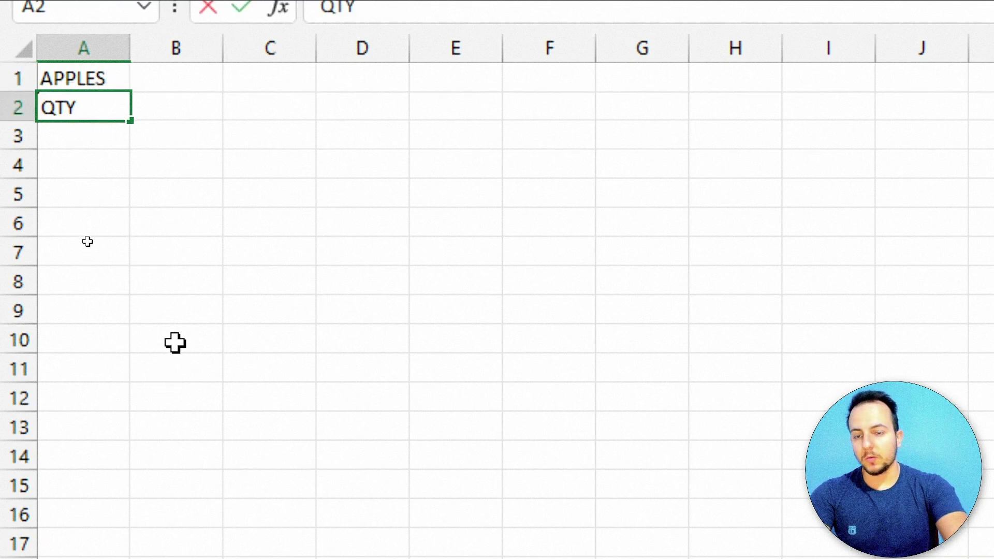
pyautogui.press('Return')
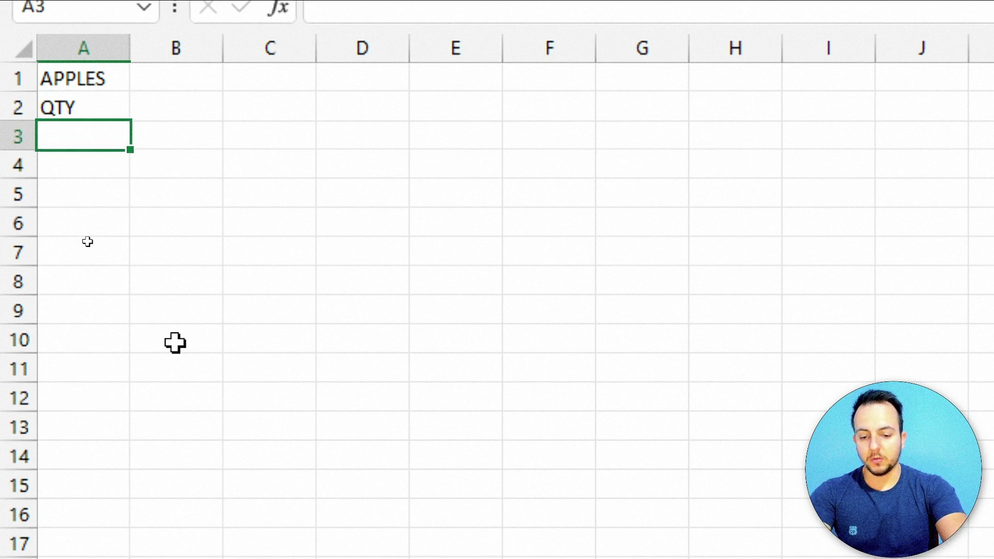
pyautogui.write('TOTAL')
pyautogui.press('Return')
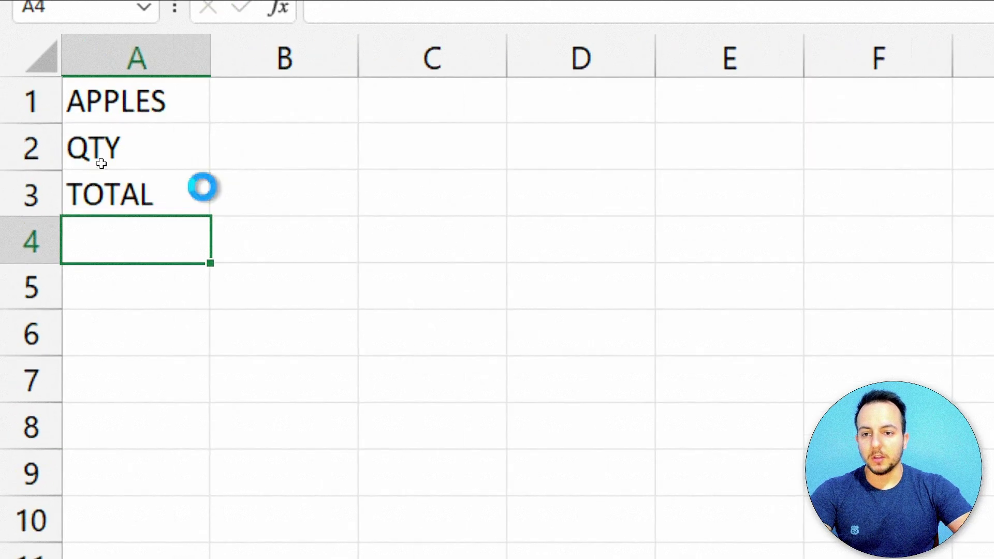
# - Select the A1:A3 labels and widen column B
pyautogui.moveTo(136, 119); pyautogui.dragTo(133, 160)
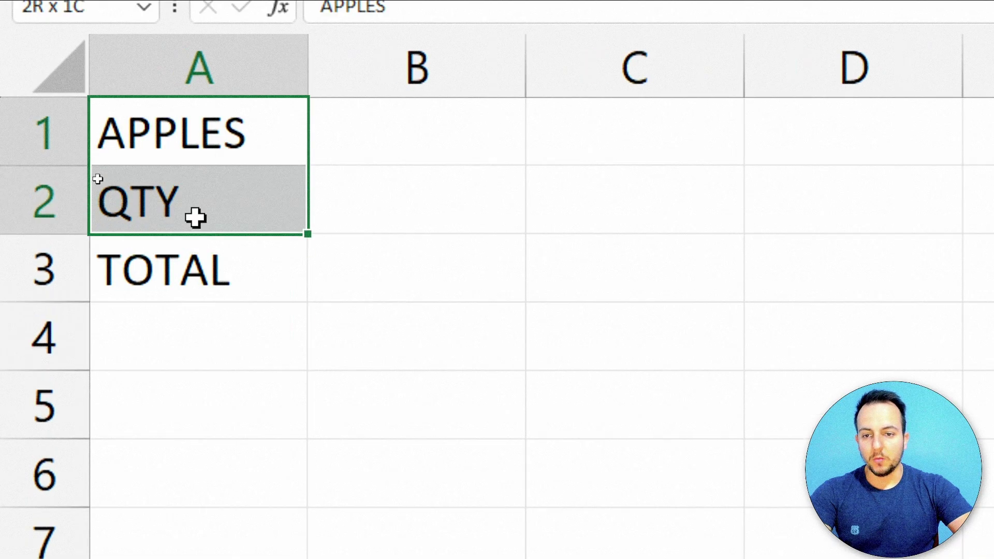
pyautogui.moveTo(195, 217); pyautogui.dragTo(182, 244)
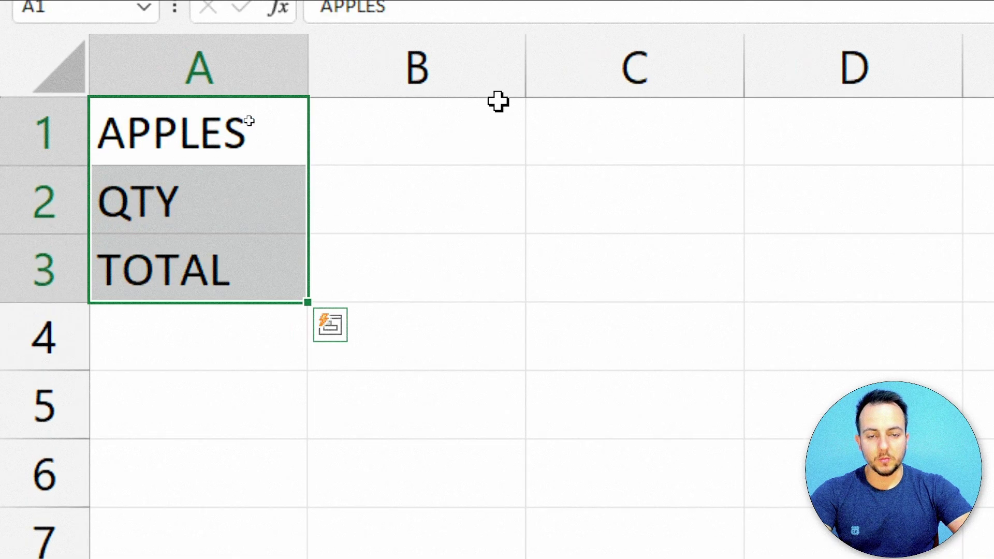
pyautogui.moveTo(526, 77); pyautogui.dragTo(595, 76)
pyautogui.click(196, 199)
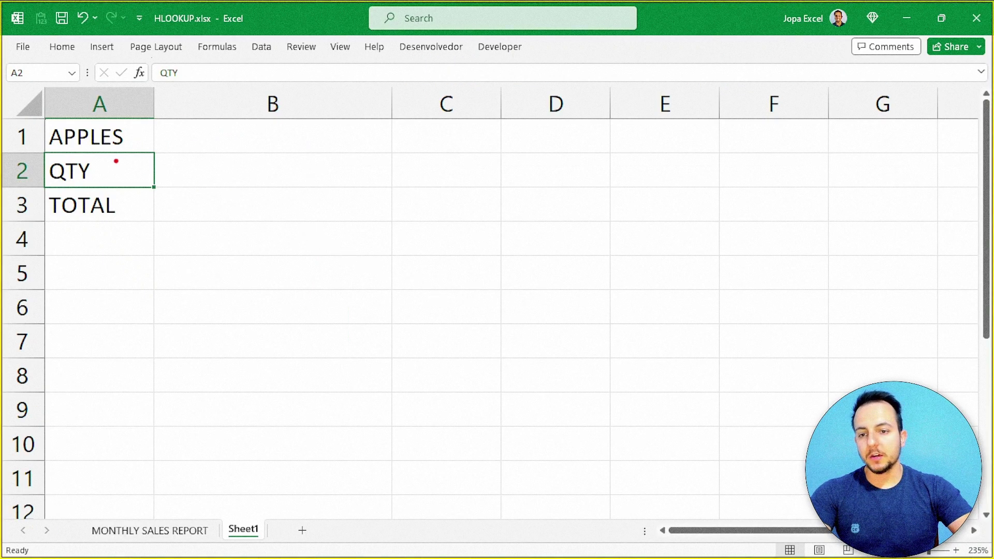
pyautogui.moveTo(111, 179); pyautogui.dragTo(220, 178)
pyautogui.moveTo(141, 211); pyautogui.dragTo(257, 211)
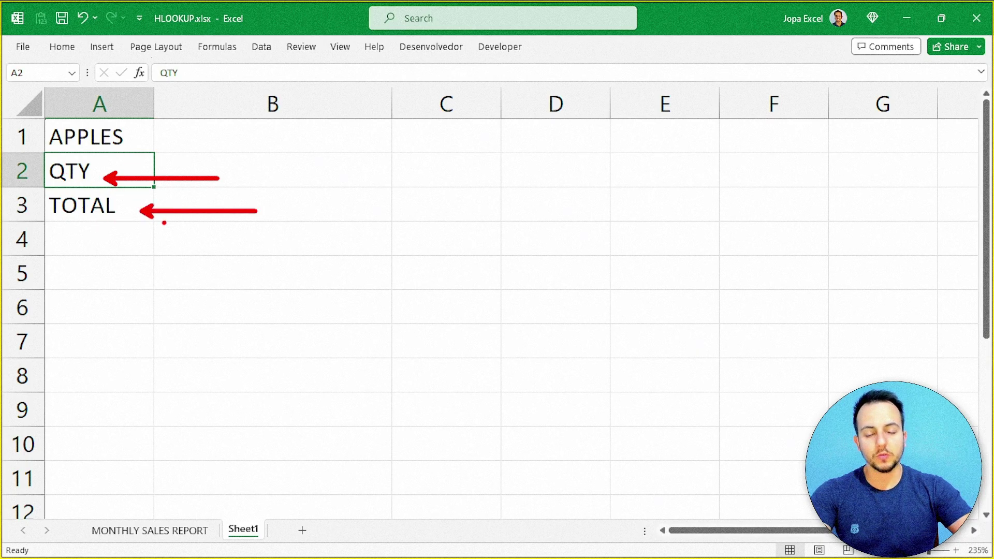
pyautogui.press('Escape')
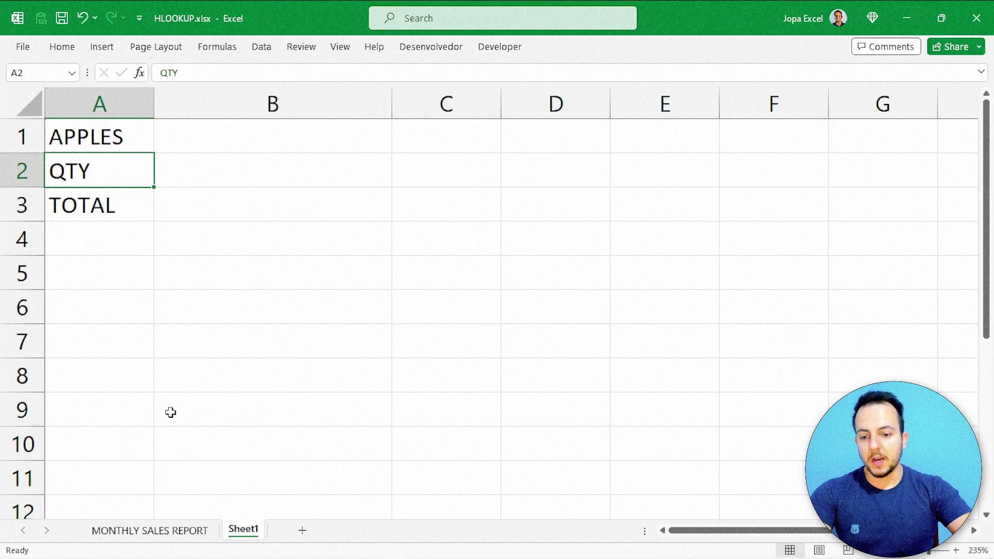
# - Review the report's AVOCADOS, BANANAS and APPLES columns and the QTY and TOTAL rows
pyautogui.click(158, 532)
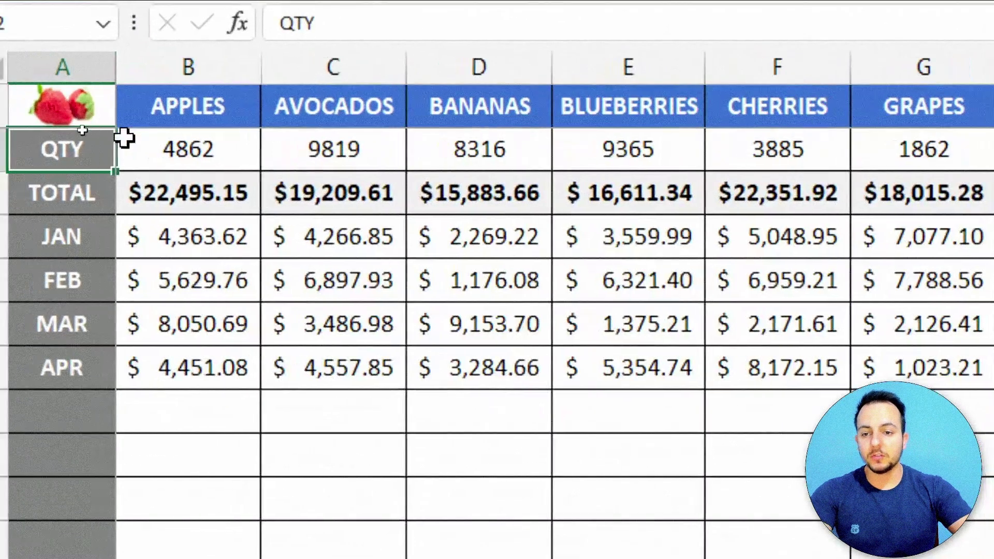
pyautogui.click(402, 68)
pyautogui.click(519, 67)
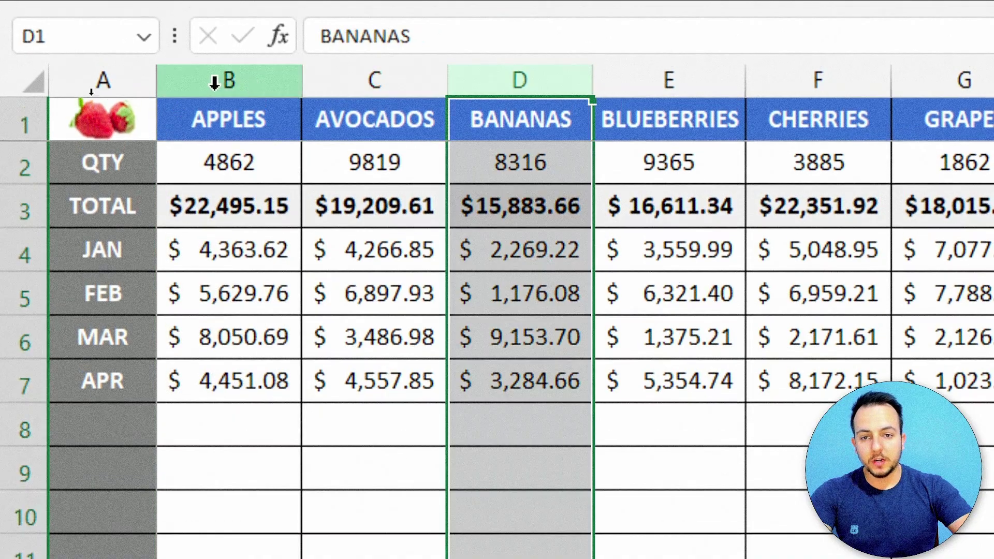
pyautogui.click(250, 70)
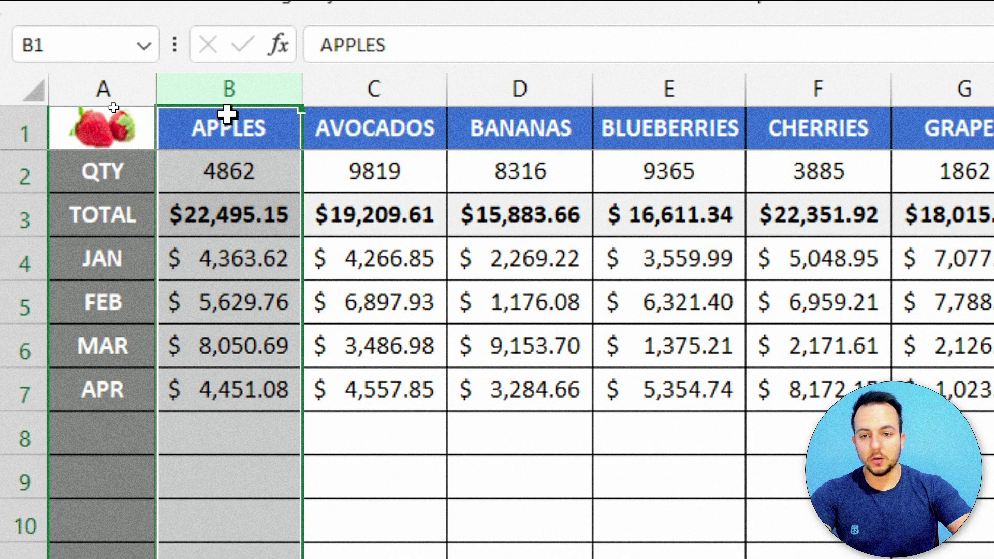
pyautogui.click(149, 182)
pyautogui.keyDown('shift'); pyautogui.click(202, 179); pyautogui.keyUp('shift')
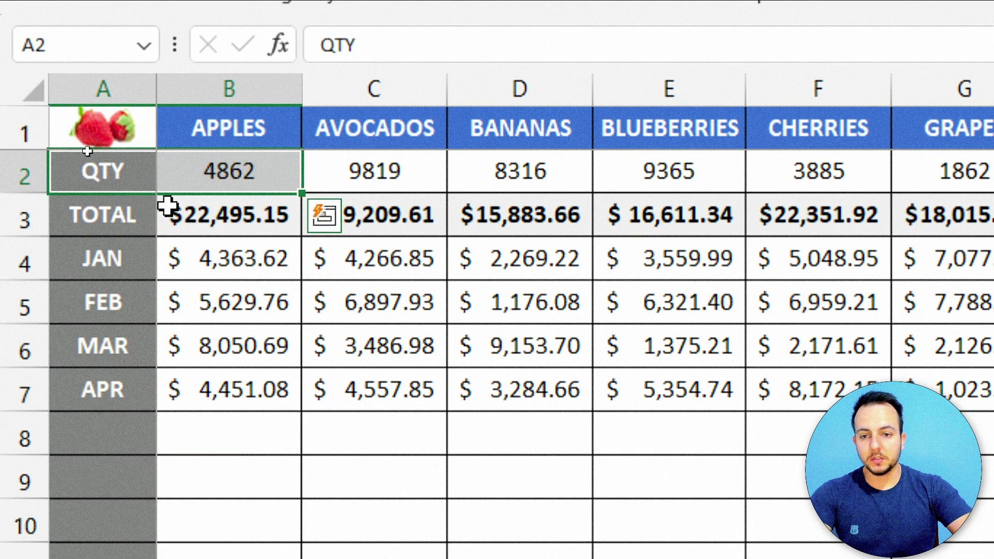
pyautogui.click(103, 232)
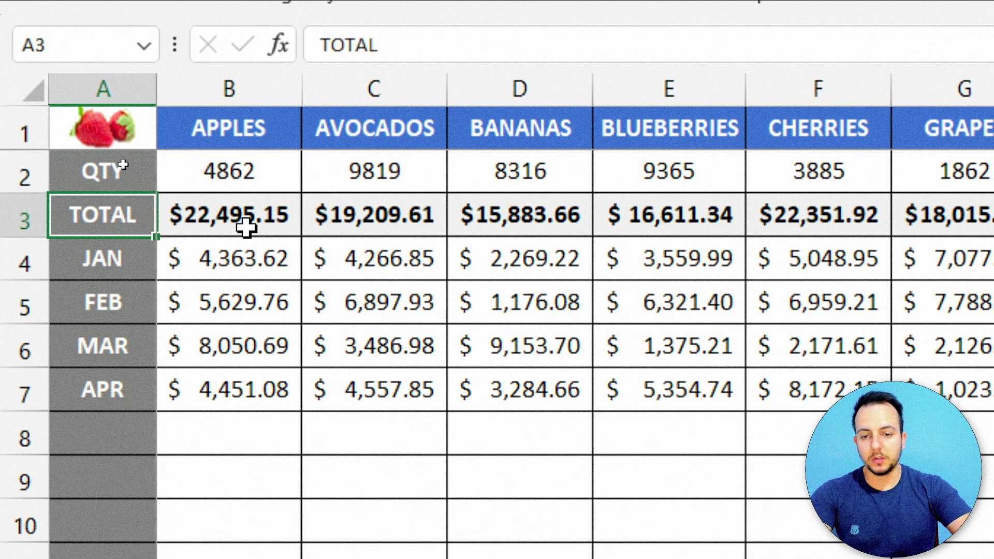
pyautogui.moveTo(148, 195); pyautogui.dragTo(99, 176)
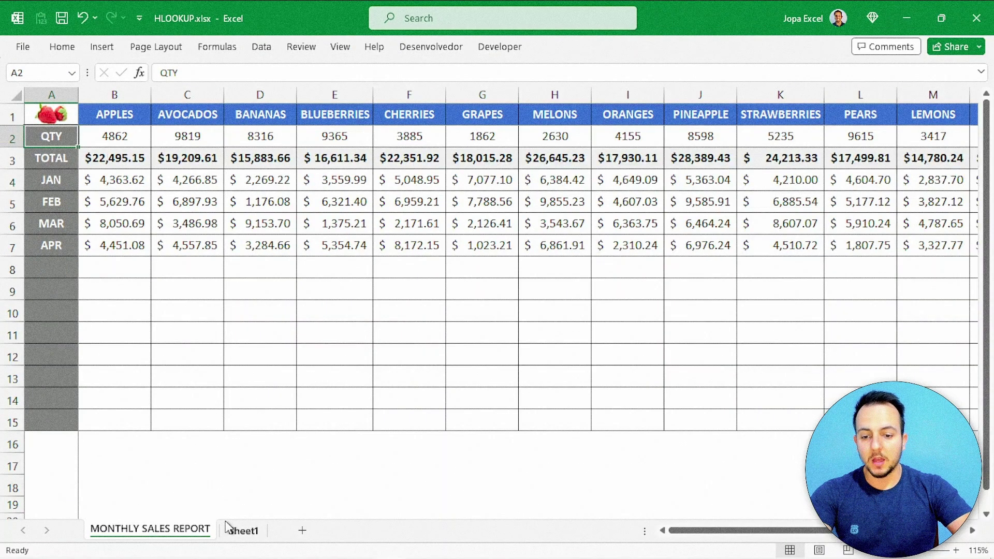
# - Replace the APPLES heading in Sheet1's A1 with BANANAS
pyautogui.click(242, 530)
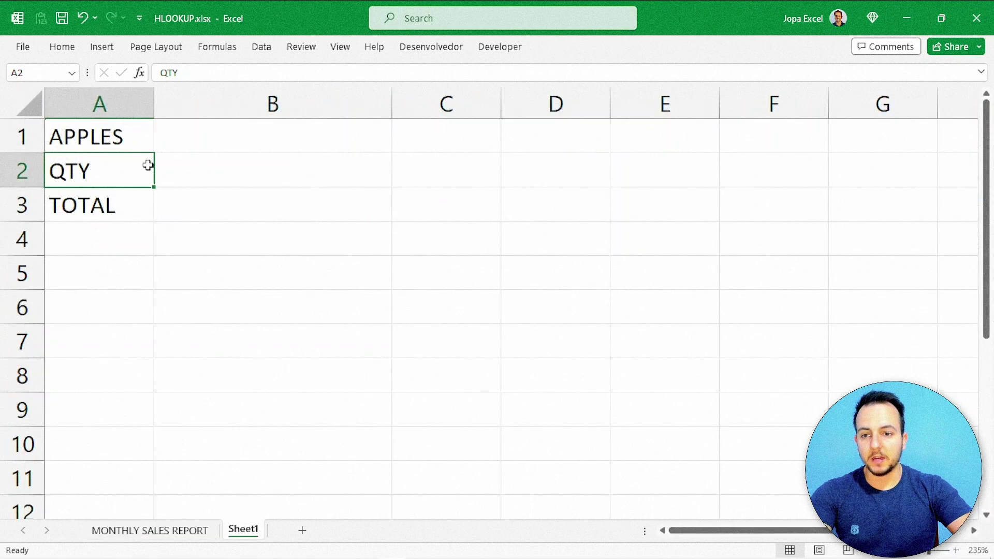
pyautogui.click(107, 130)
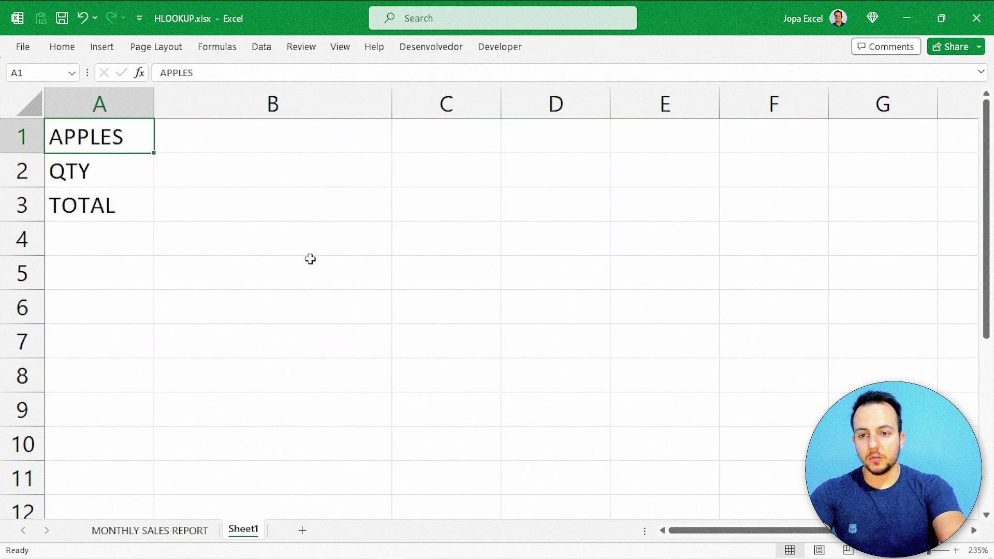
pyautogui.write('BANANAS')
pyautogui.press('Return')
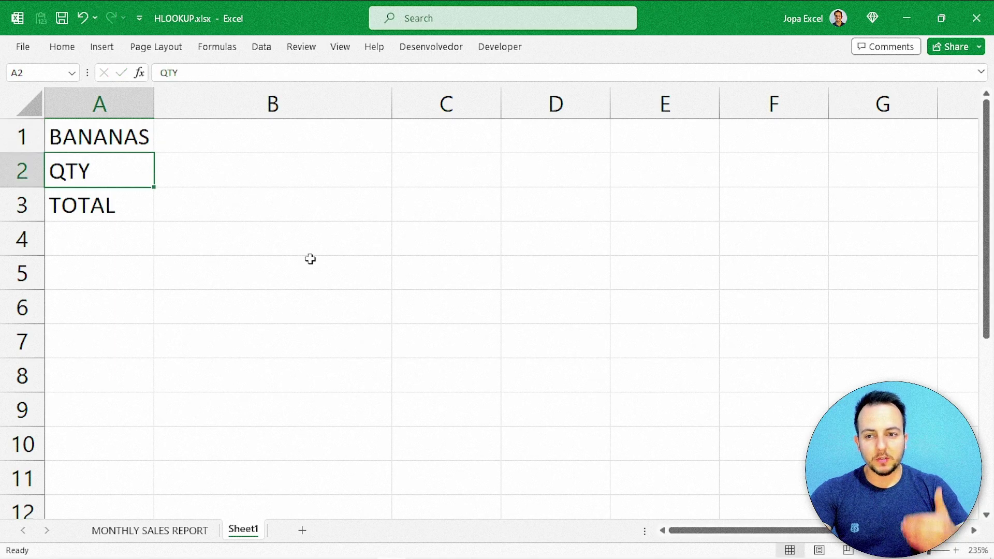
pyautogui.click(151, 531)
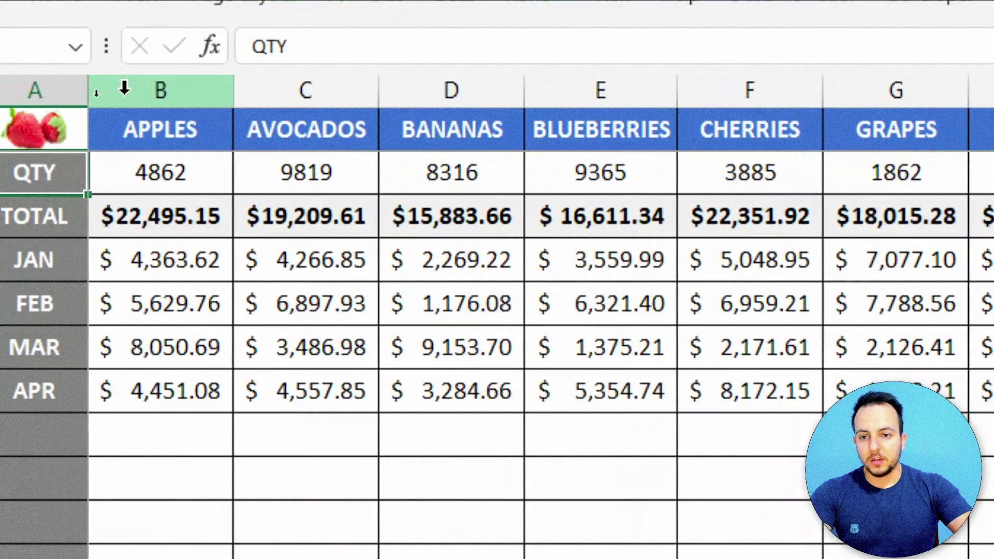
pyautogui.click(119, 94)
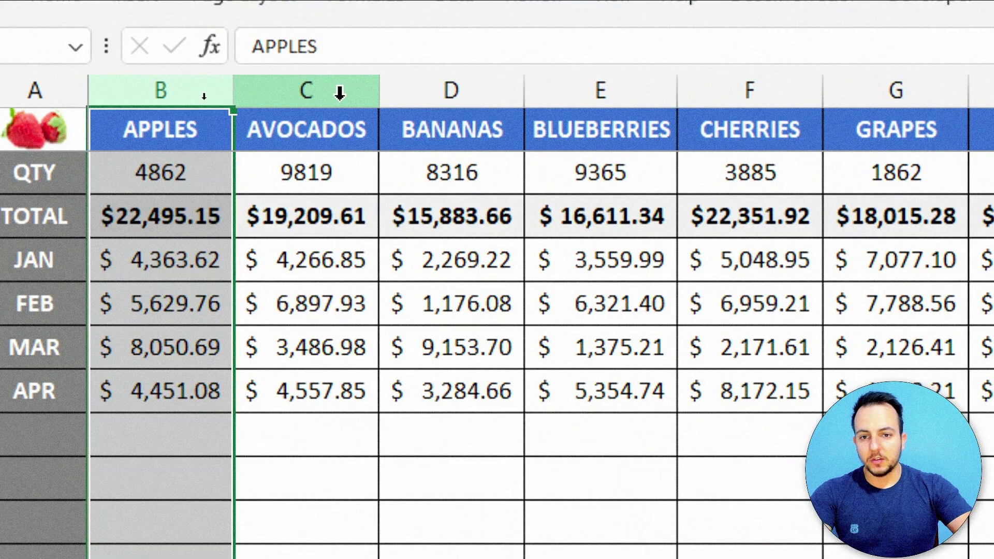
pyautogui.click(205, 95)
pyautogui.click(438, 89)
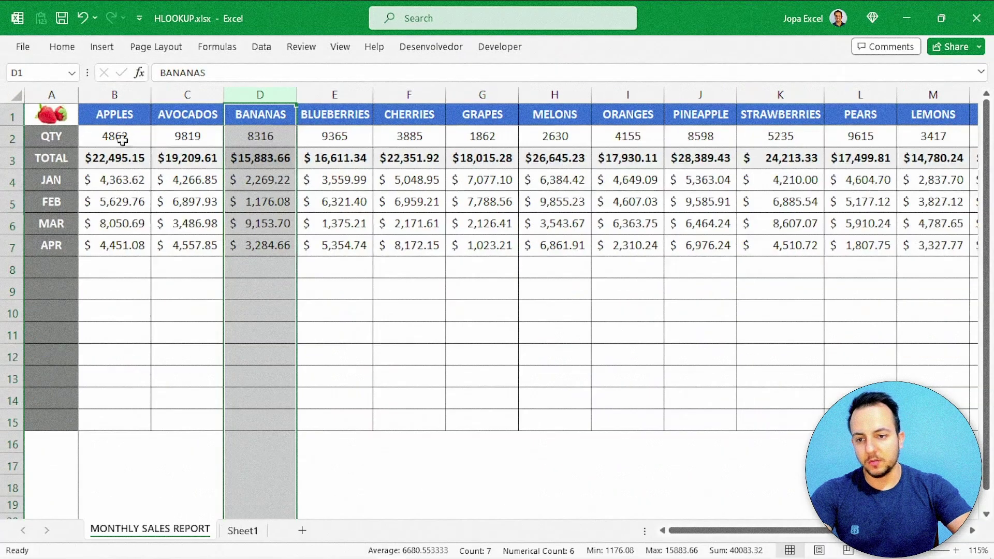
pyautogui.click(6, 175)
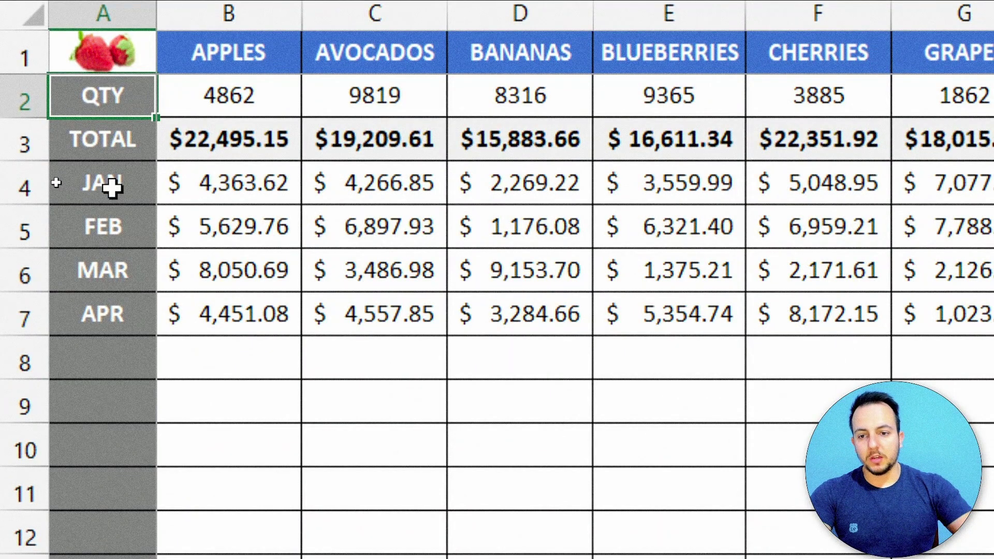
pyautogui.click(111, 189)
pyautogui.click(117, 266)
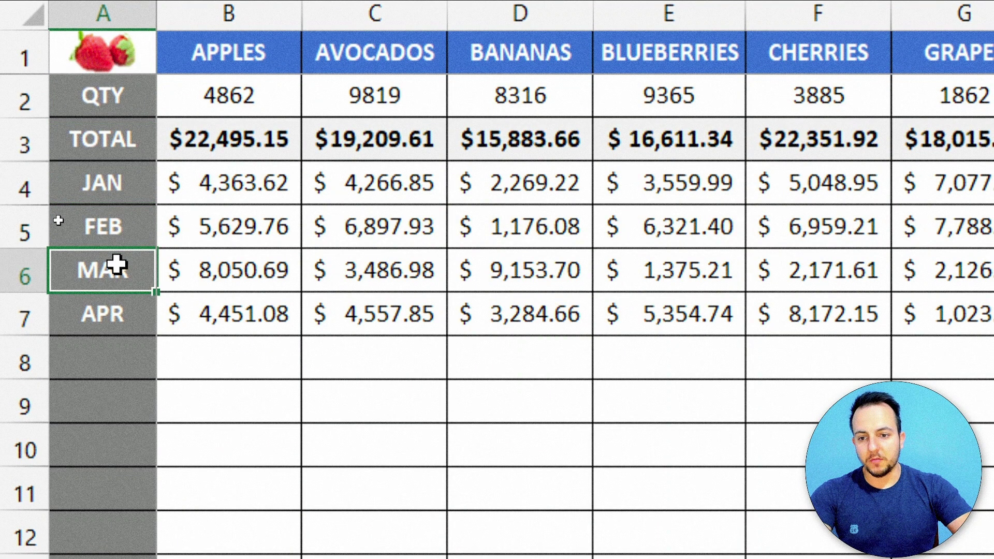
pyautogui.click(122, 104)
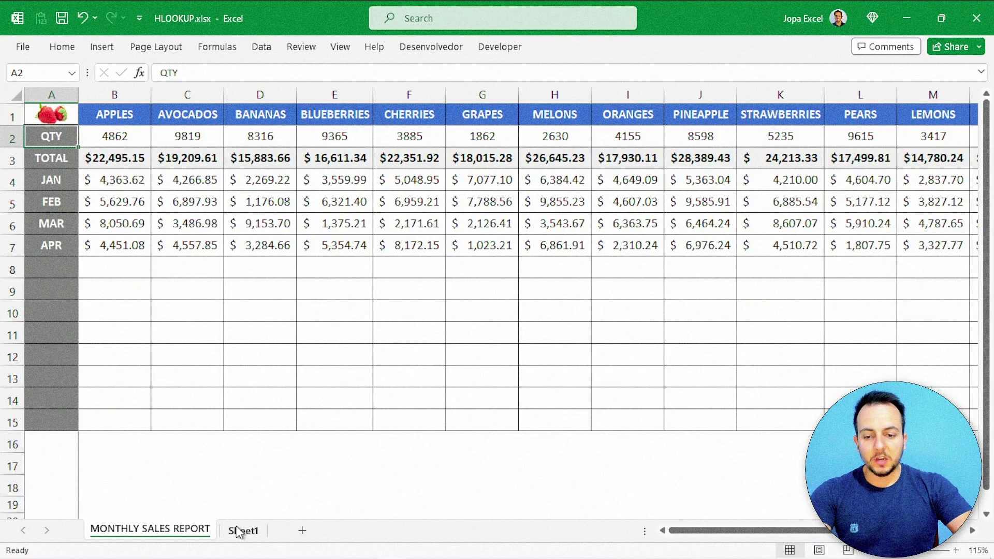
pyautogui.click(239, 530)
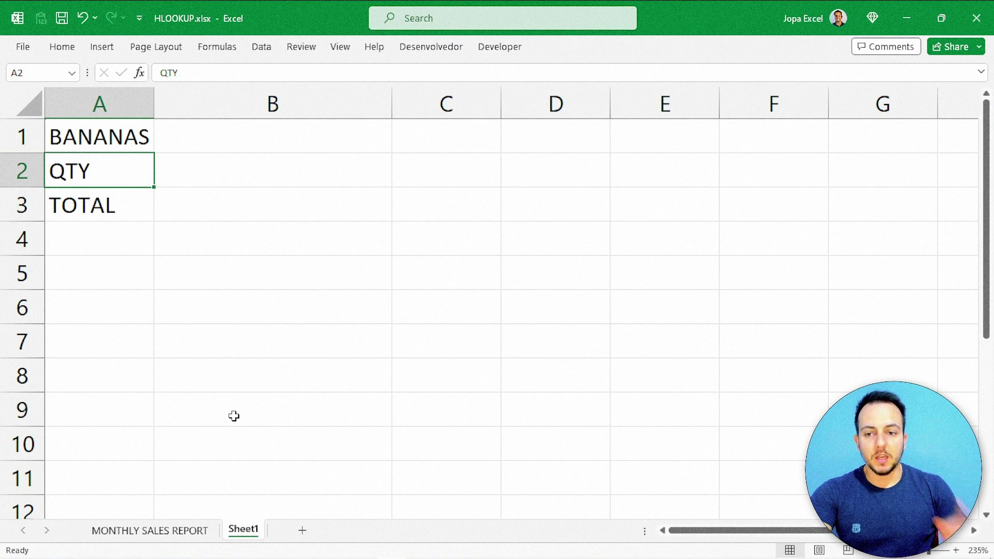
pyautogui.click(177, 530)
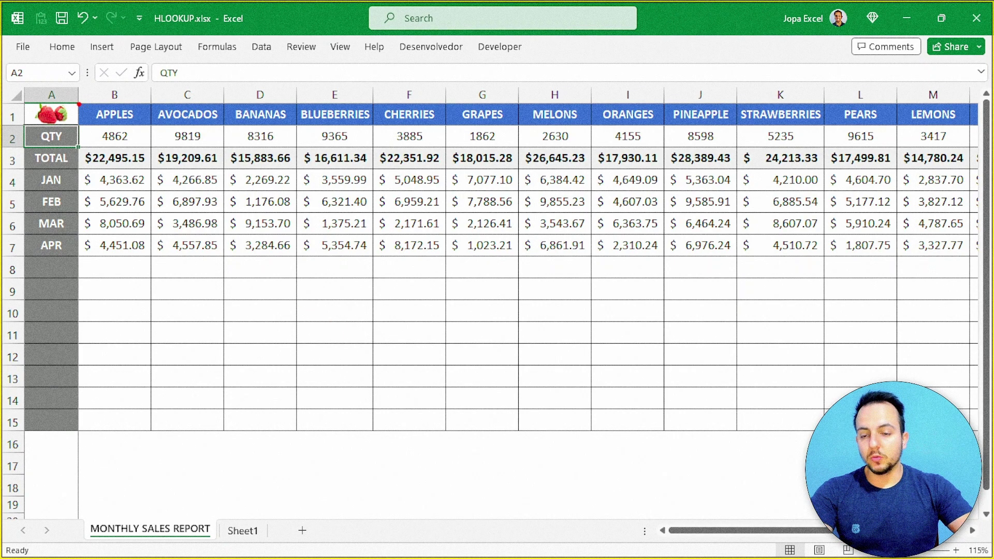
pyautogui.moveTo(75, 102)
pyautogui.mouseDown()
pyautogui.moveTo(366, 129)
pyautogui.moveTo(978, 125)
pyautogui.mouseUp()
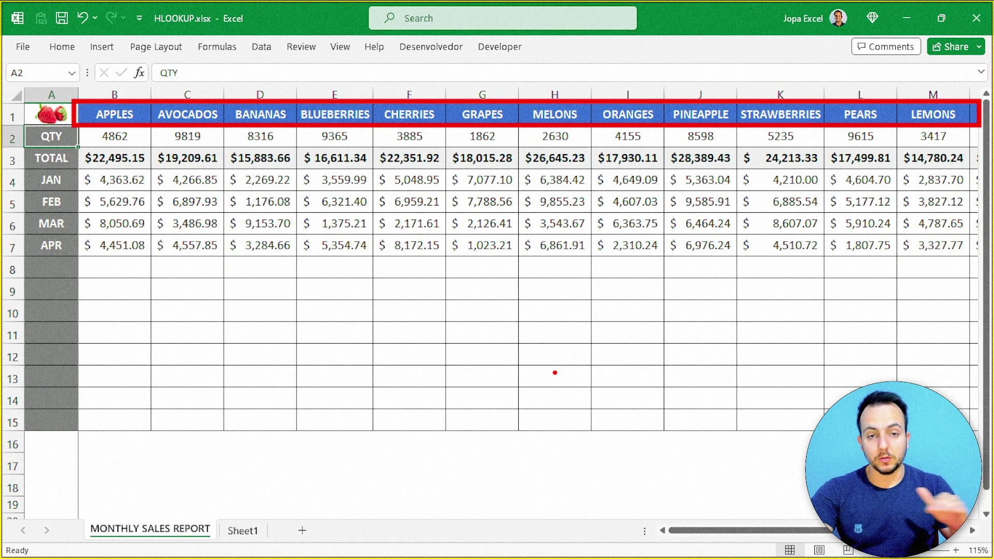
pyautogui.moveTo(68, 136); pyautogui.dragTo(8, 186)
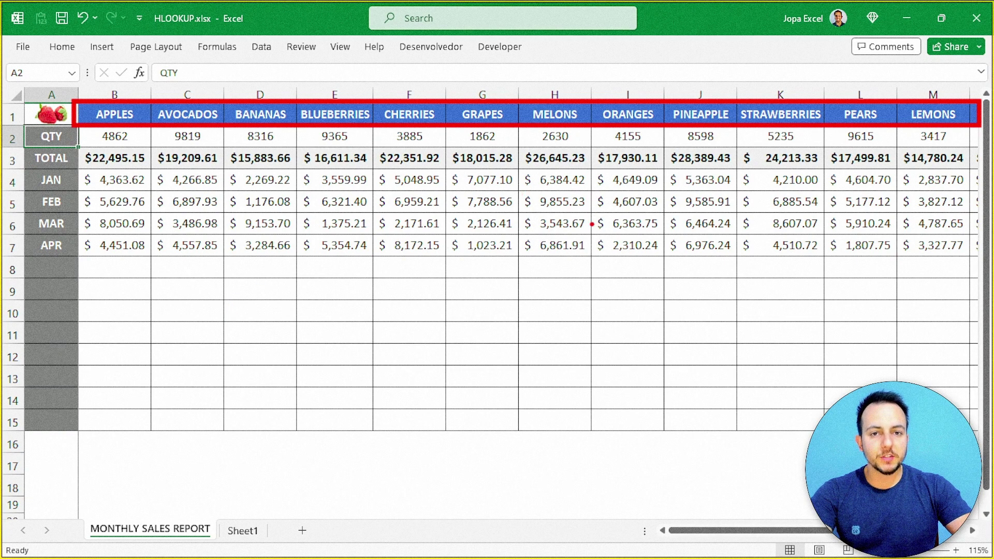
pyautogui.moveTo(591, 79); pyautogui.dragTo(662, 139)
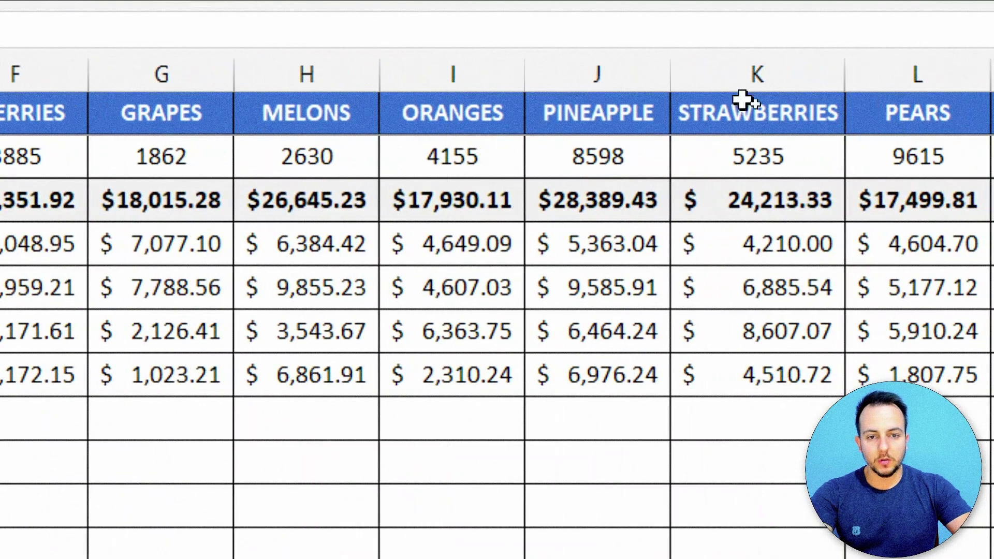
pyautogui.click(481, 75)
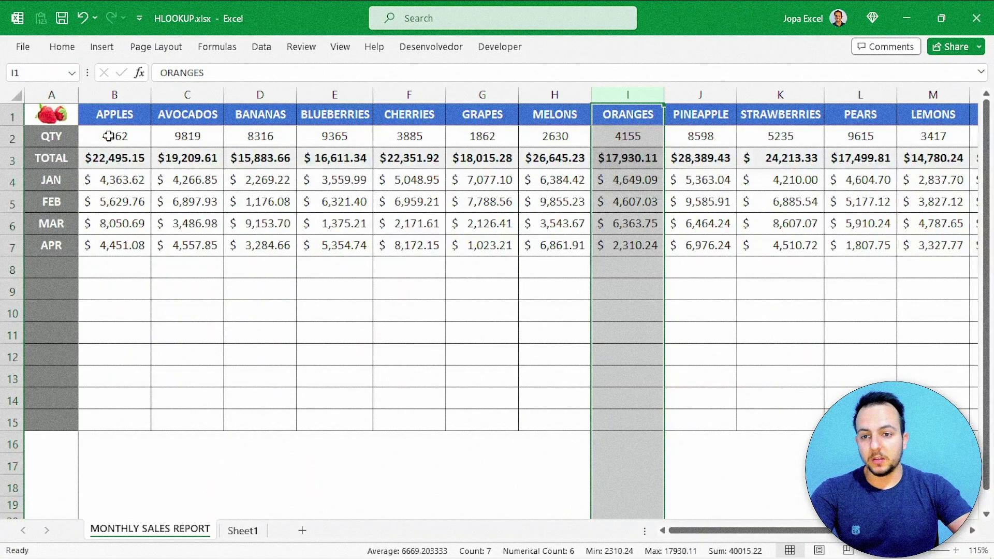
# - Check the report's QTY row, then select Sheet1's B2 beside the QTY label
pyautogui.click(104, 137)
pyautogui.click(65, 146)
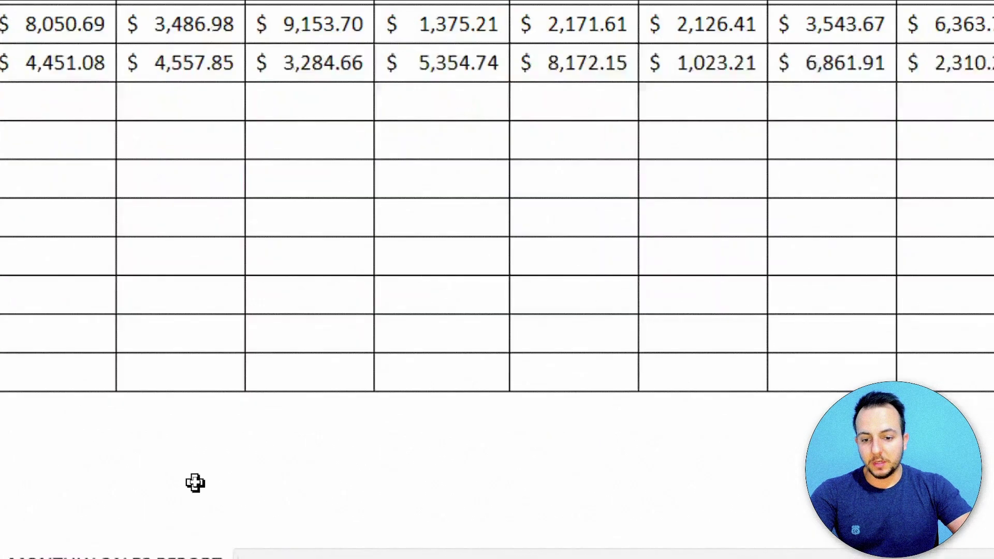
pyautogui.click(295, 517)
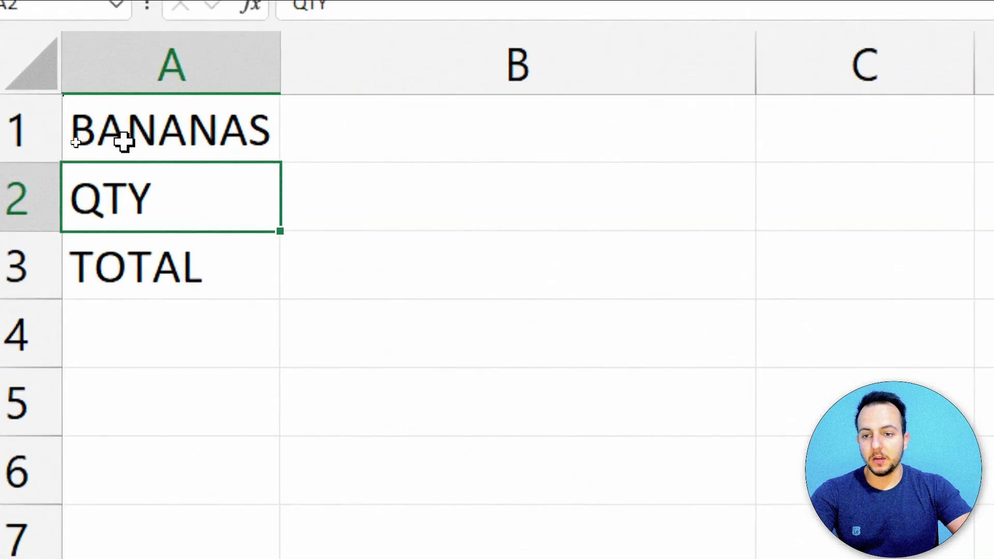
pyautogui.click(113, 143)
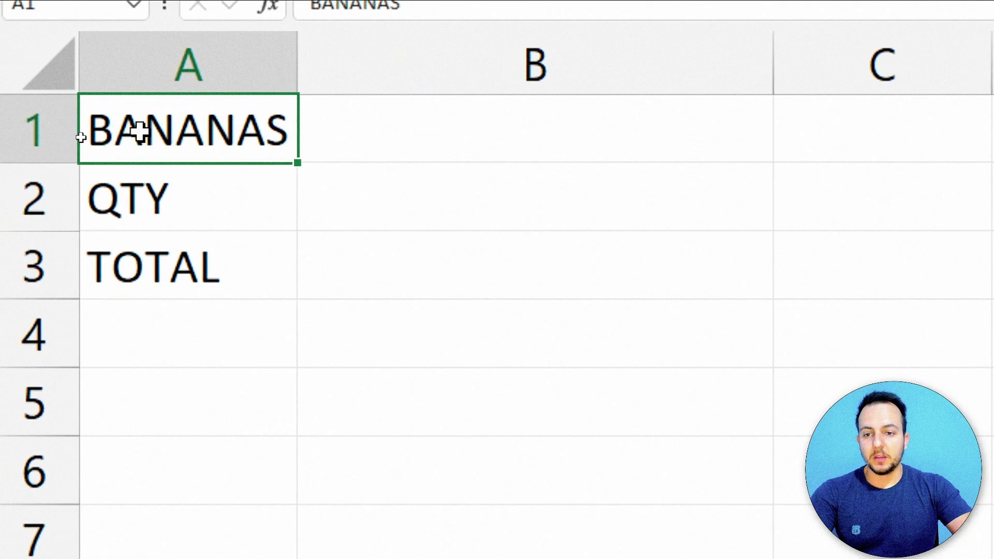
pyautogui.click(348, 191)
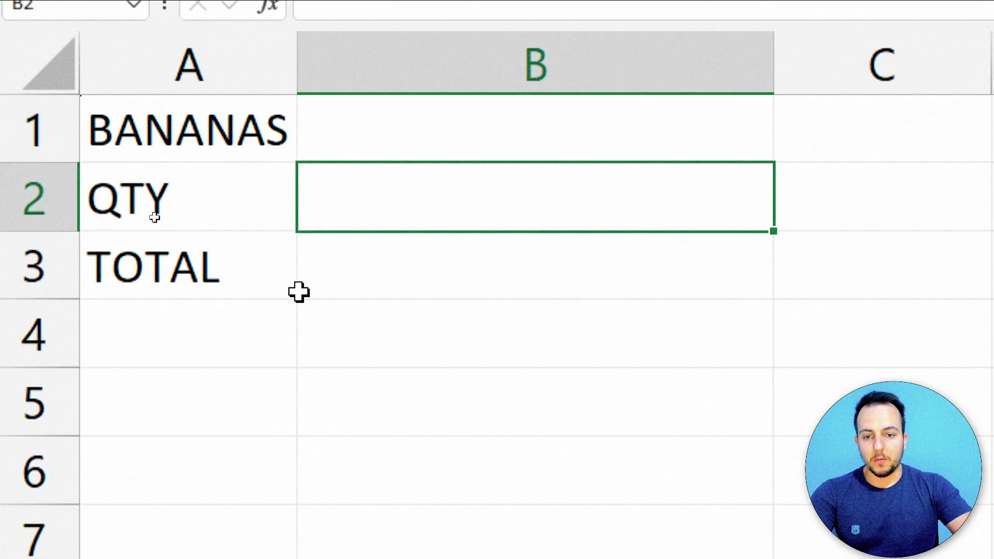
# - Enter =HLOOKUP(A1, in B2, using the A1 heading rather than a hard-coded "BANANAS"
pyautogui.write('=HLOO')
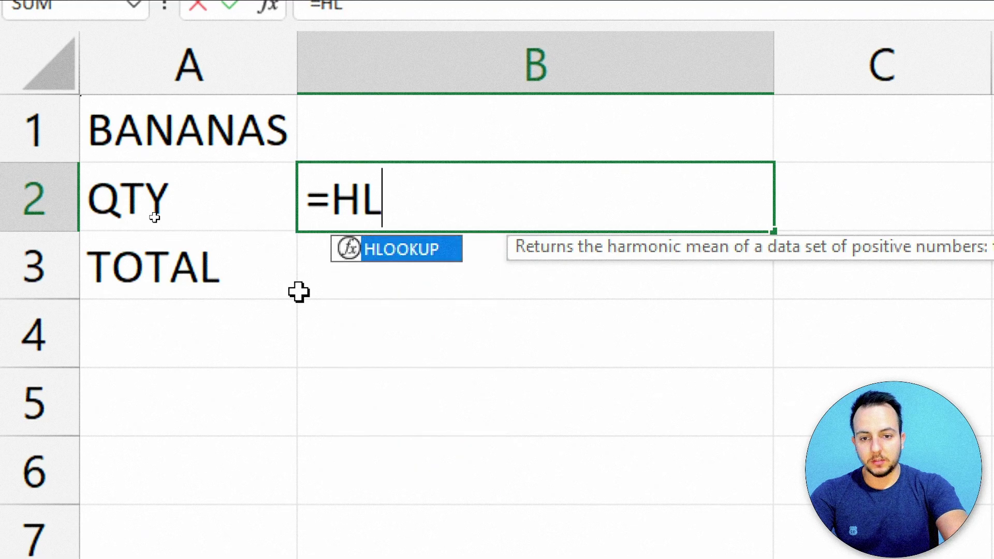
pyautogui.doubleClick(398, 254)
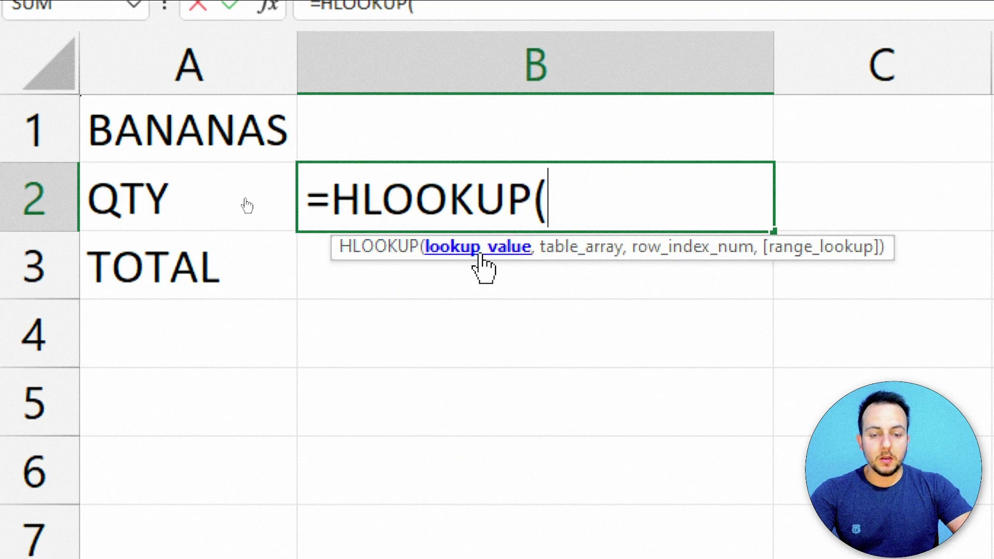
pyautogui.click(210, 136)
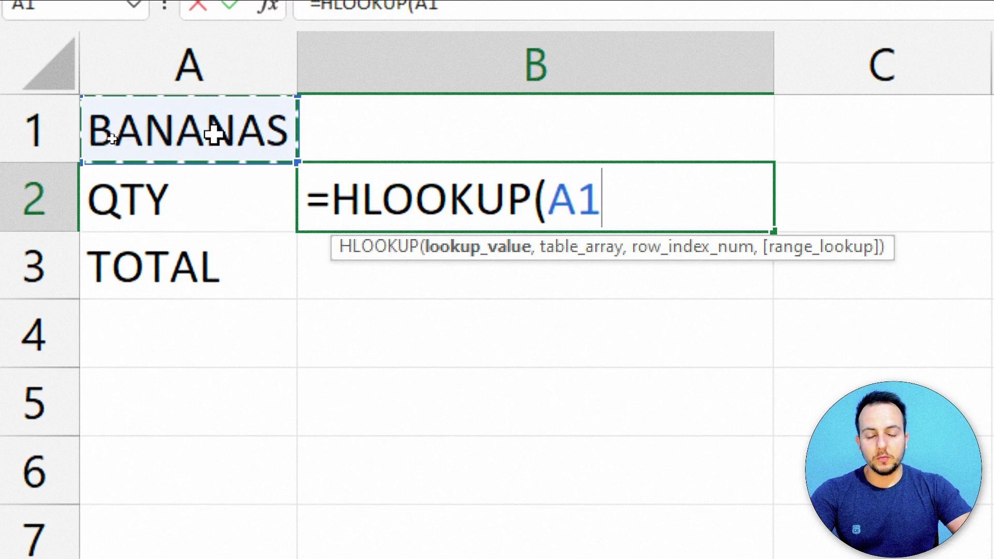
pyautogui.press('BackSpace')
pyautogui.press('BackSpace')
pyautogui.write('"BAN')
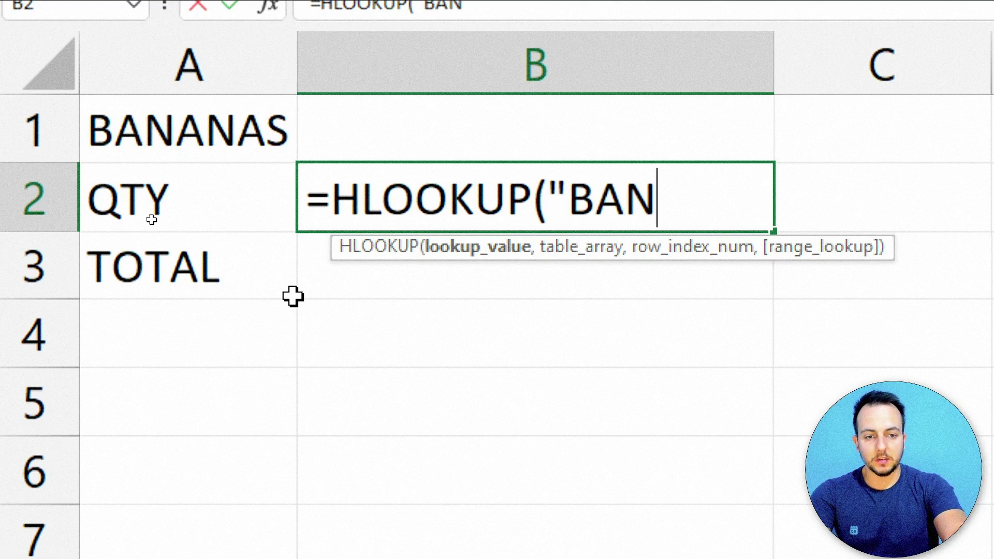
pyautogui.write('ANAS"')
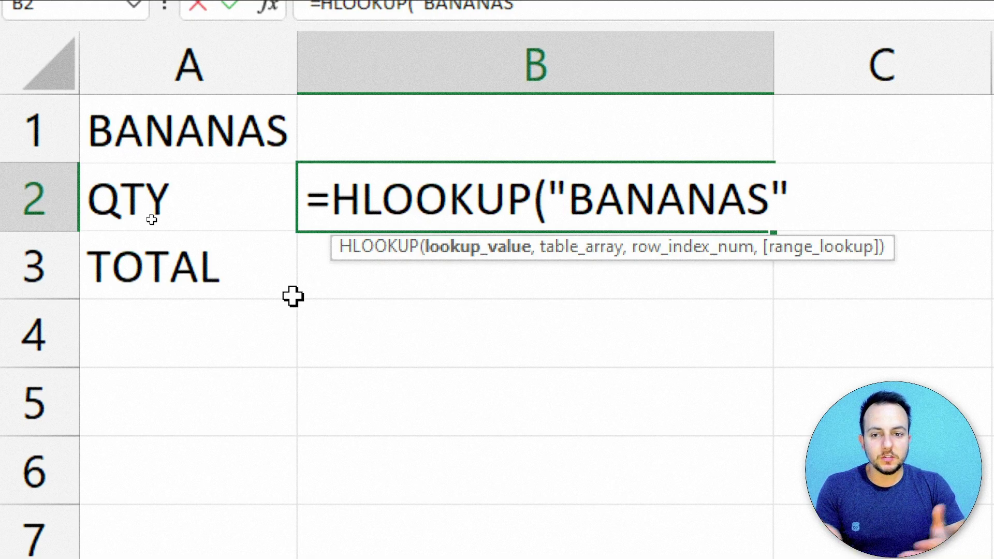
pyautogui.press('BackSpace')
pyautogui.press('BackSpace')
pyautogui.press('BackSpace')
pyautogui.press('BackSpace')
pyautogui.press('BackSpace')
pyautogui.press('BackSpace')
pyautogui.press('BackSpace')
pyautogui.press('BackSpace')
pyautogui.press('BackSpace')
pyautogui.press('BackSpace')
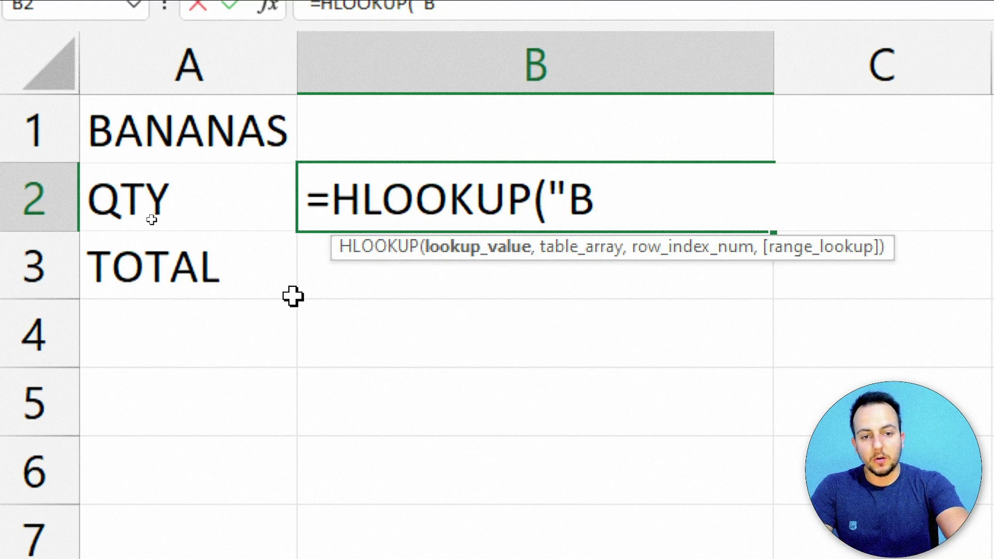
pyautogui.click(208, 138)
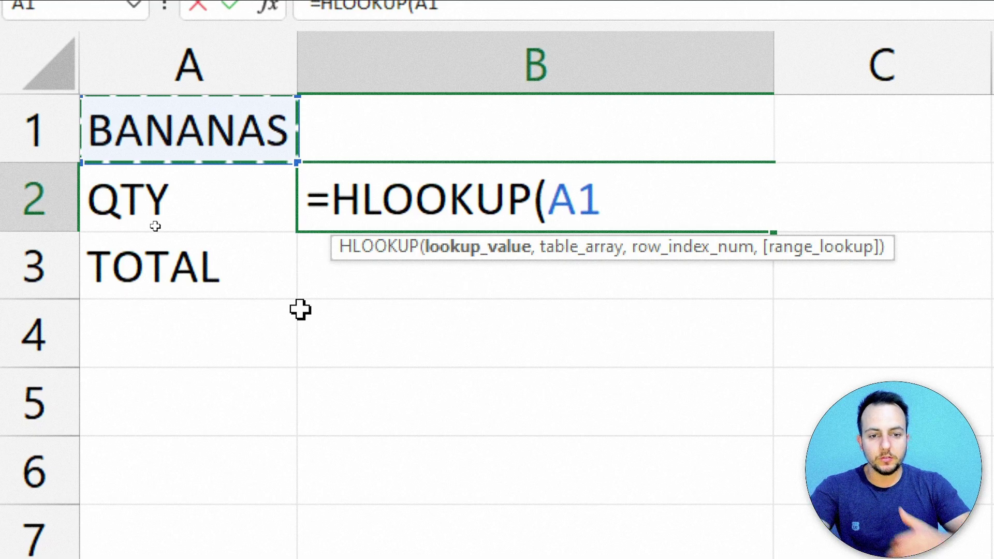
pyautogui.write(',')
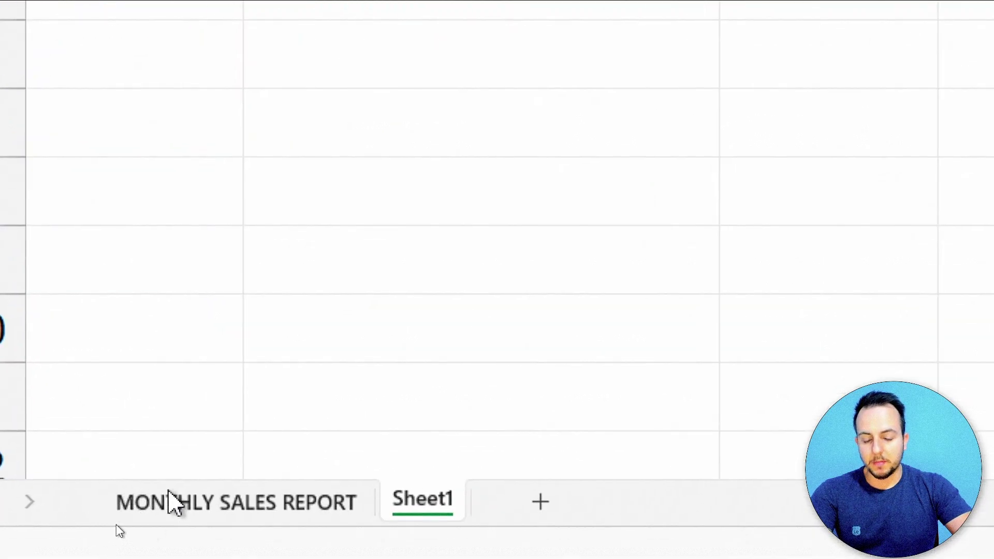
# - Add 'MONTHLY SALES REPORT'!B1:O15 as the HLOOKUP table array, followed by a comma
pyautogui.click(173, 501)
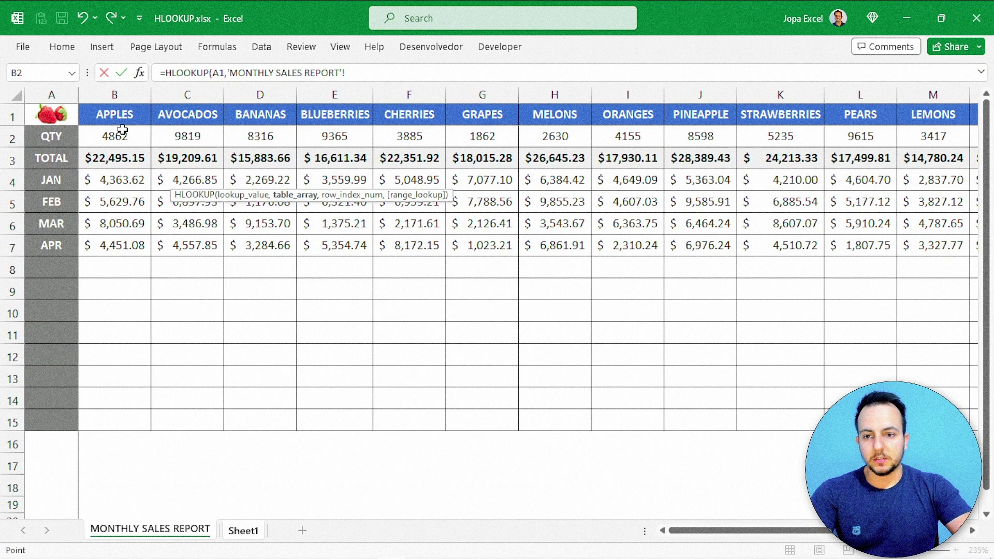
pyautogui.moveTo(96, 115); pyautogui.dragTo(893, 426)
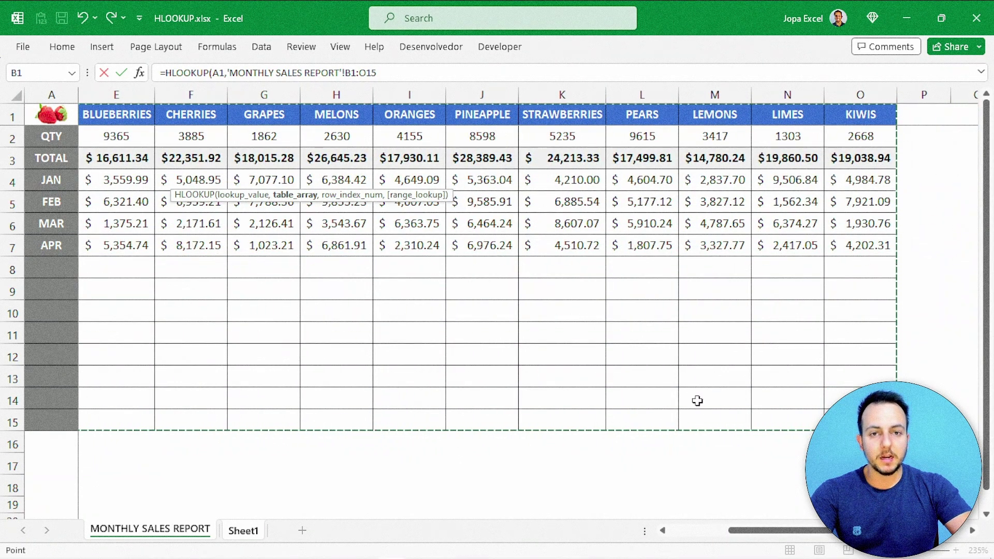
pyautogui.moveTo(735, 532); pyautogui.dragTo(553, 523)
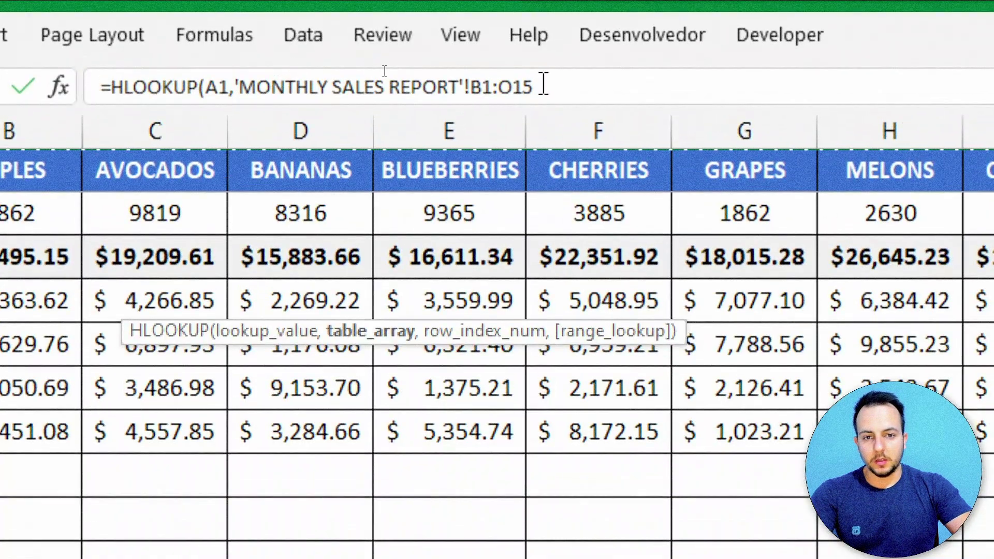
pyautogui.click(554, 83)
pyautogui.write(',')
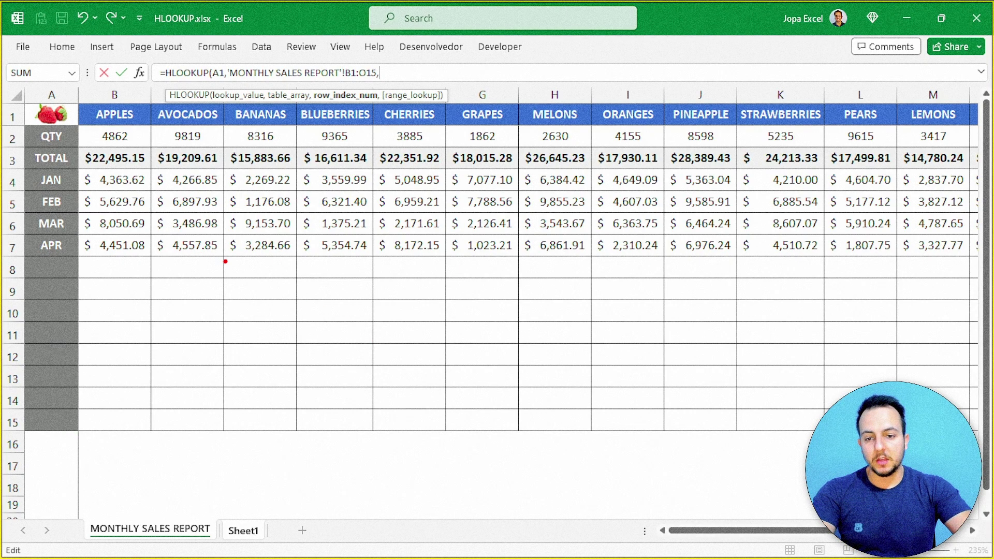
# - Enter 2 as the HLOOKUP row index so it returns the QTY row
pyautogui.moveTo(226, 259)
pyautogui.mouseDown()
pyautogui.moveTo(471, 426)
pyautogui.moveTo(521, 430)
pyautogui.mouseUp()
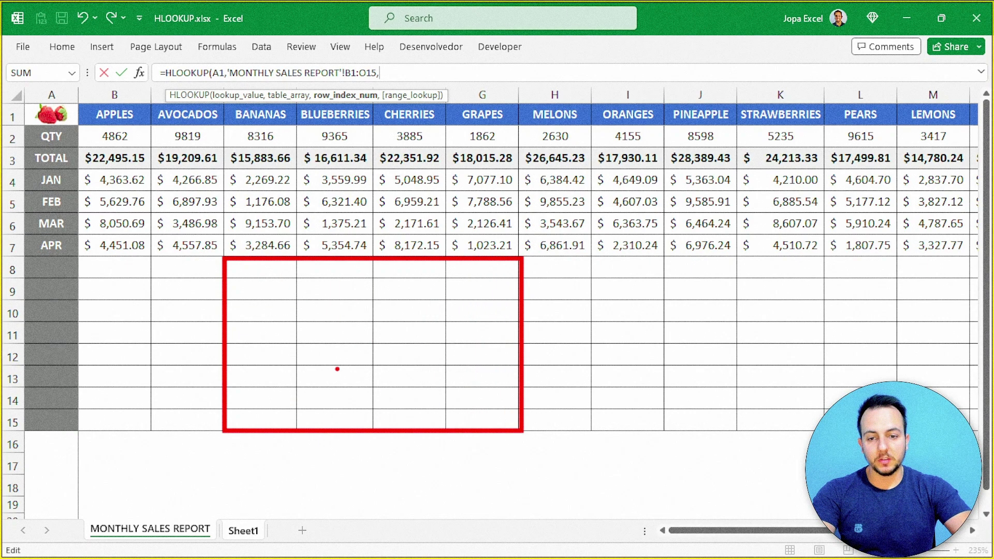
pyautogui.moveTo(210, 275); pyautogui.dragTo(119, 281)
pyautogui.moveTo(188, 285); pyautogui.dragTo(120, 293)
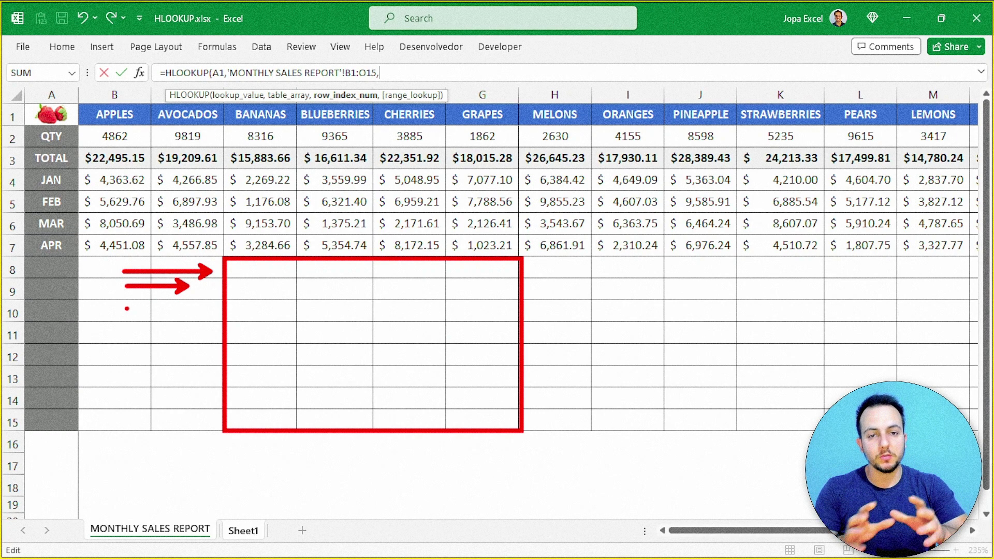
pyautogui.press('Escape')
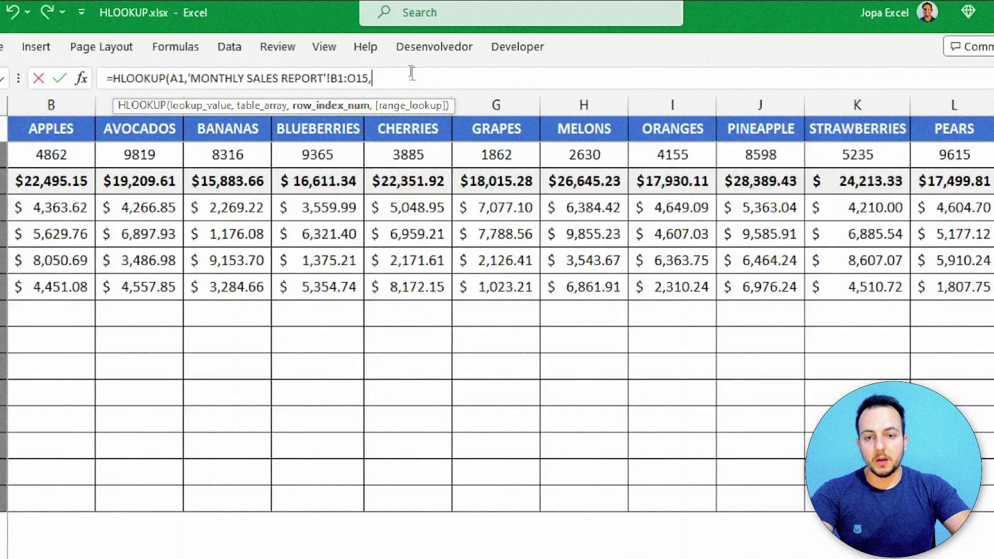
pyautogui.write('2')
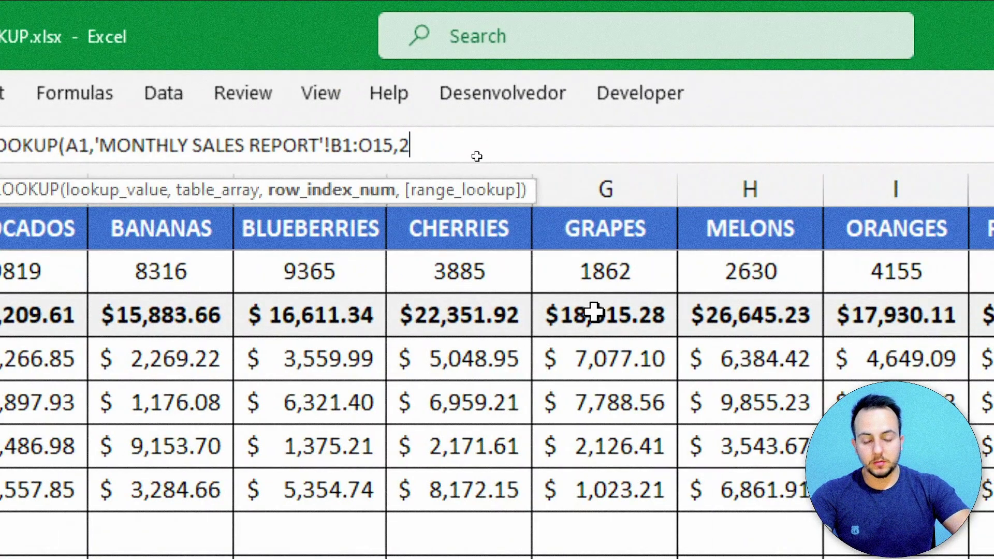
# - Finish the formula with FALSE exact match so B2 shows 8316
pyautogui.write(',')
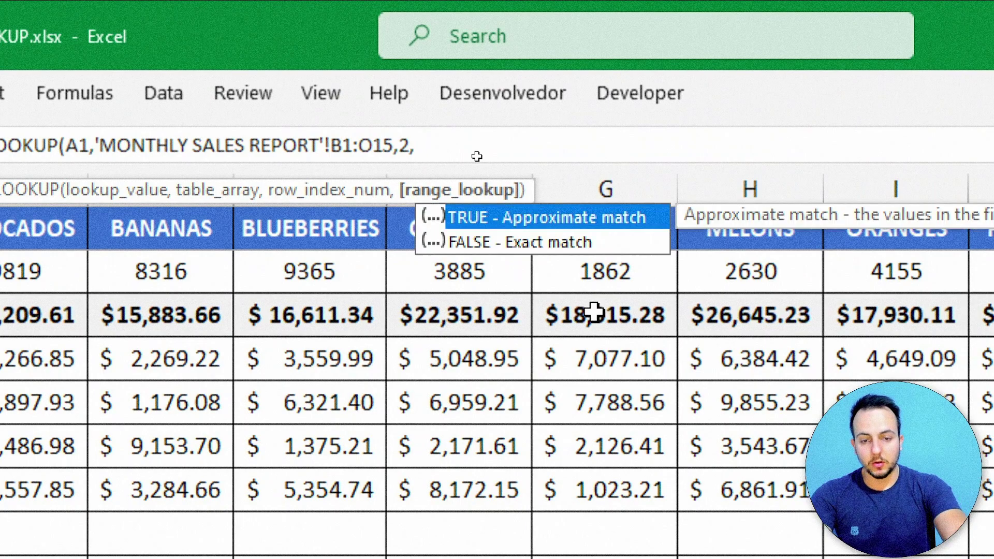
pyautogui.doubleClick(505, 242)
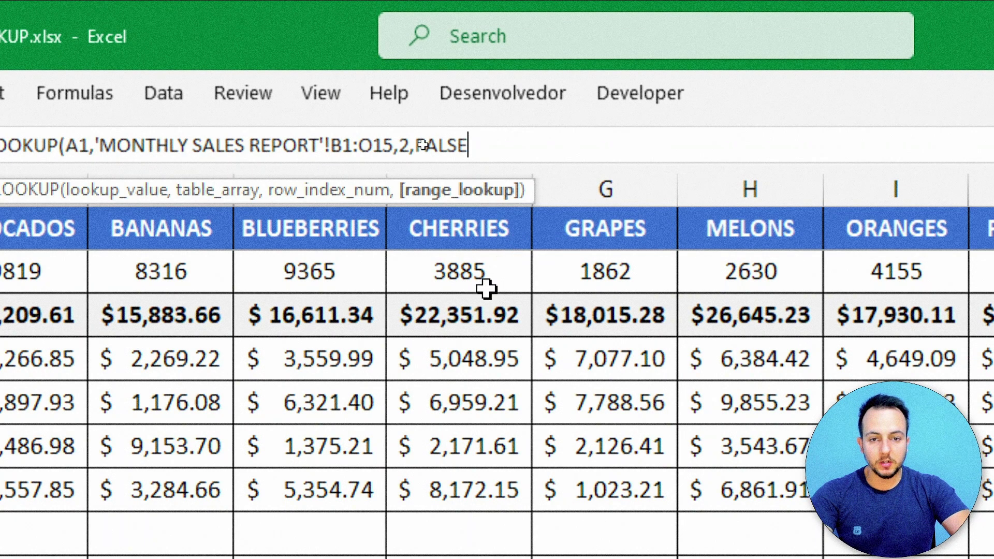
pyautogui.write(')')
pyautogui.press('Return')
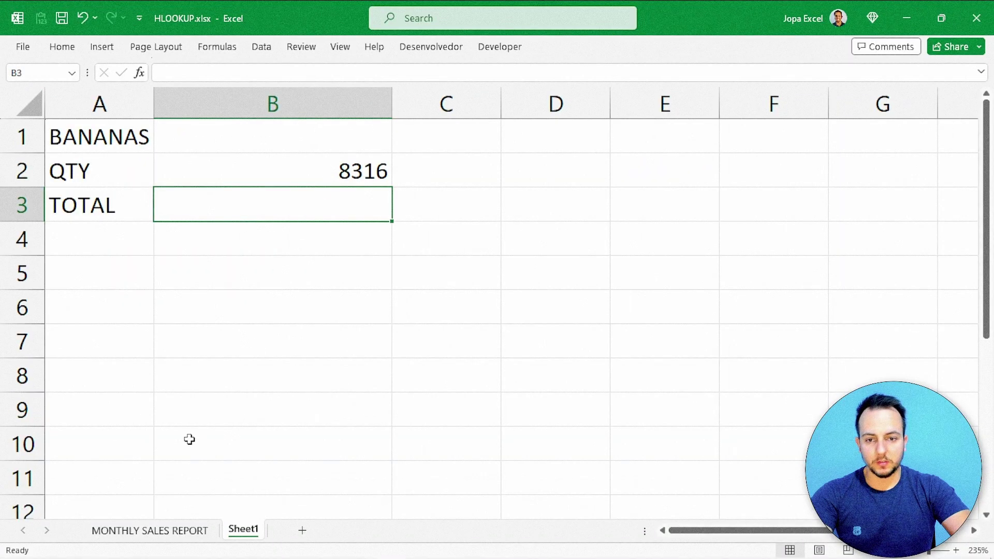
# - Verify the BANANAS quantity 8316 in the report, then change A1 to ORANGES
pyautogui.click(142, 533)
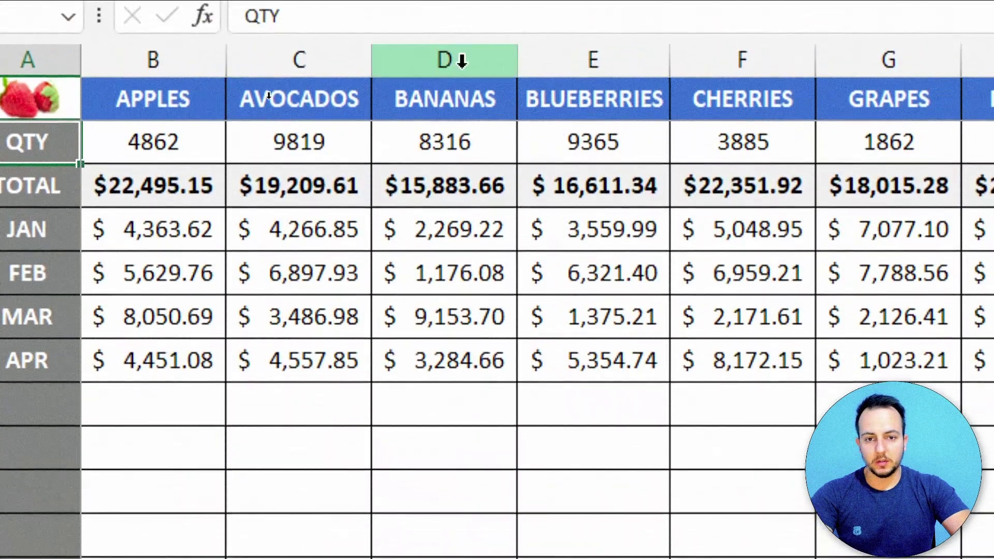
pyautogui.click(267, 141)
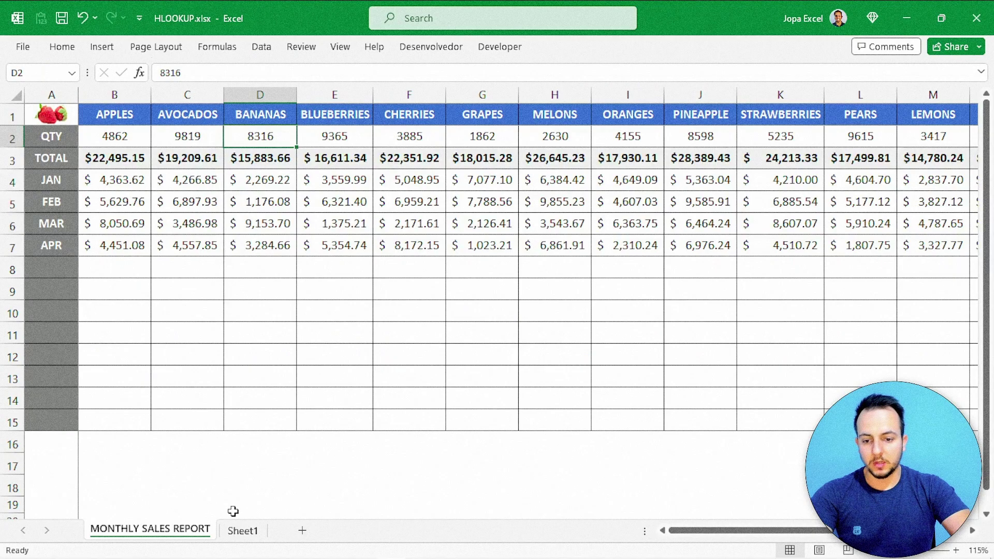
pyautogui.click(242, 530)
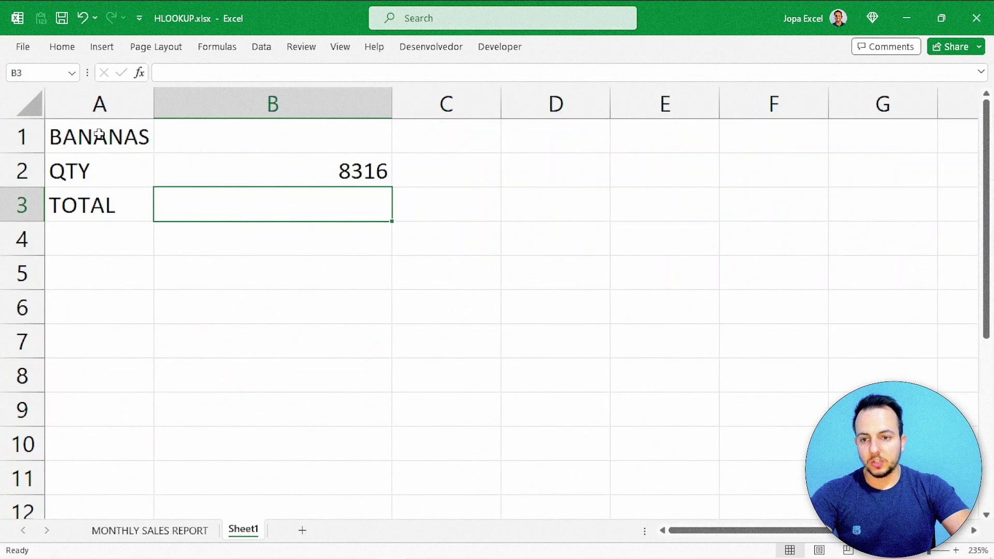
pyautogui.click(104, 133)
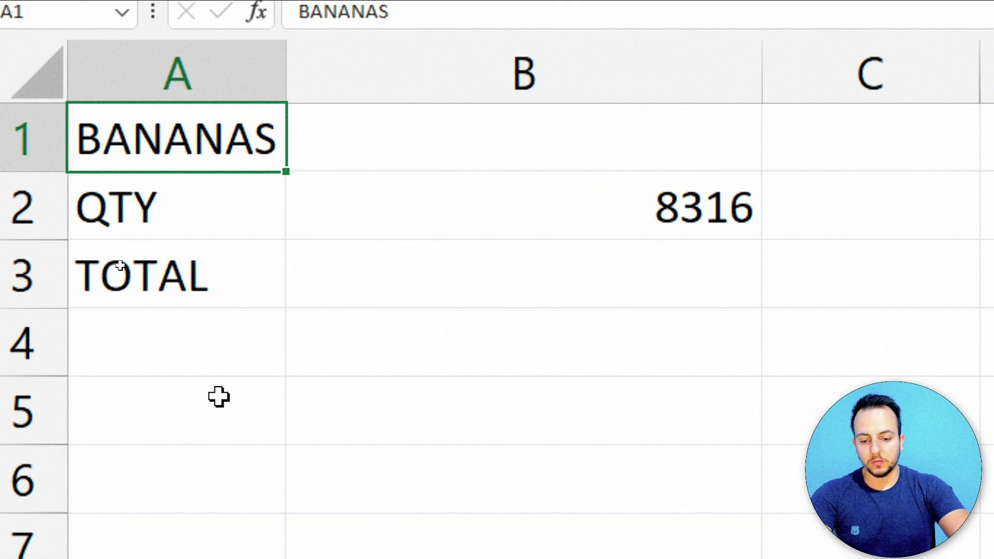
pyautogui.write('ORANGES')
pyautogui.press('Return')
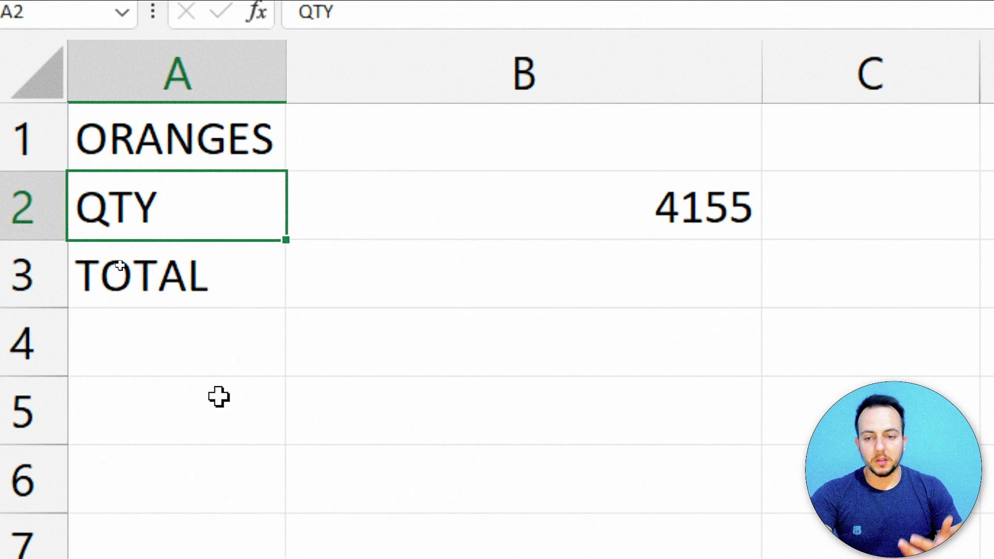
# - Copy B2's HLOOKUP formula text and paste it into B3, which also shows 4155
pyautogui.click(317, 303)
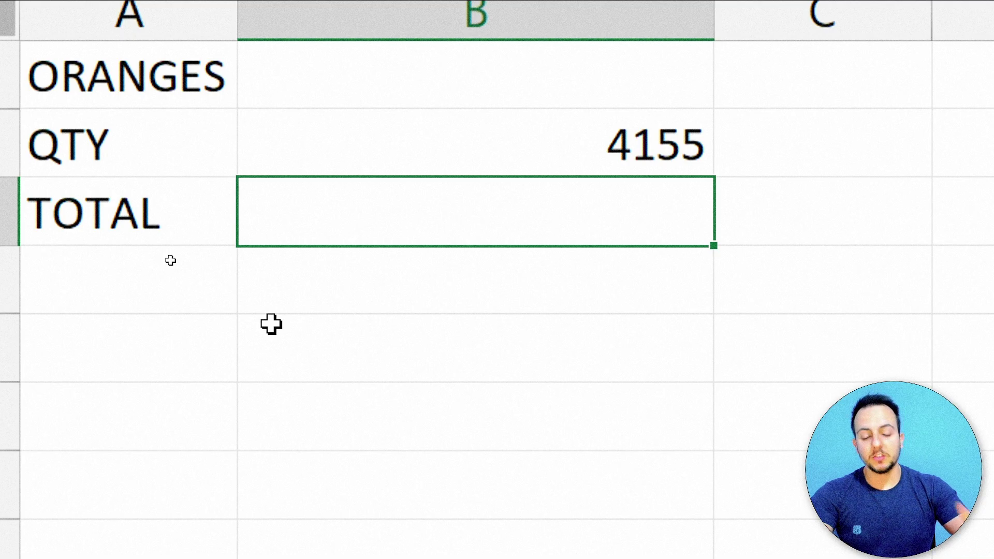
pyautogui.write('=HL')
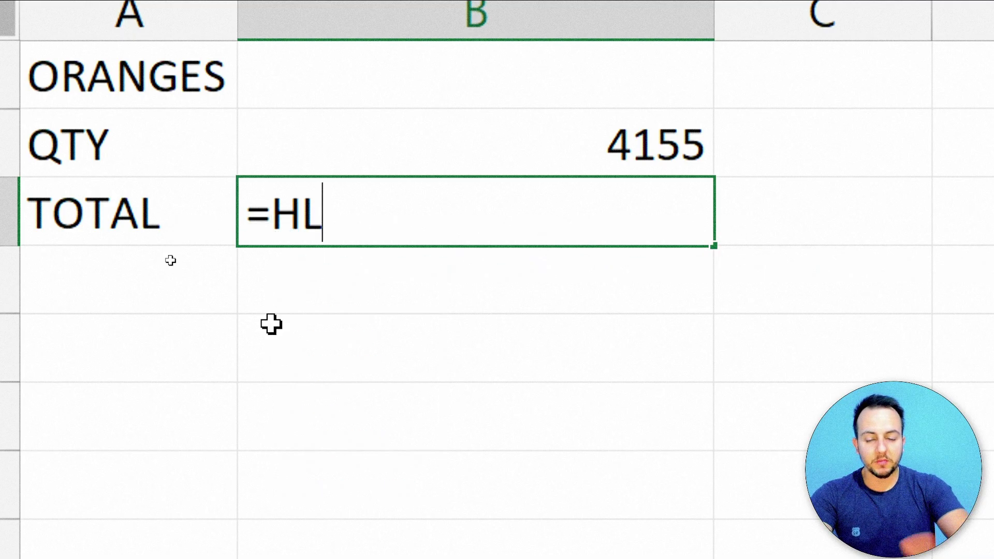
pyautogui.press('Escape')
pyautogui.click(528, 153)
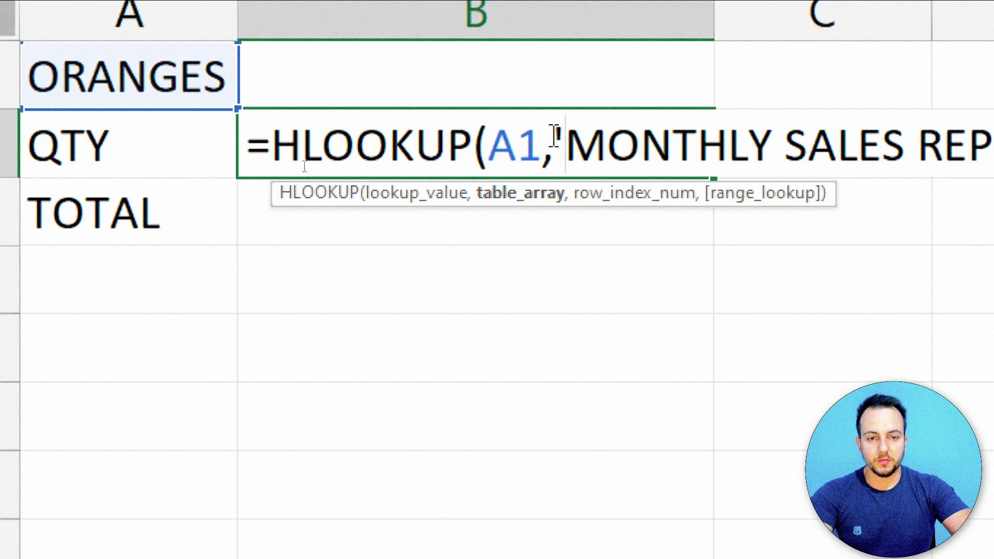
pyautogui.moveTo(247, 147); pyautogui.dragTo(869, 139)
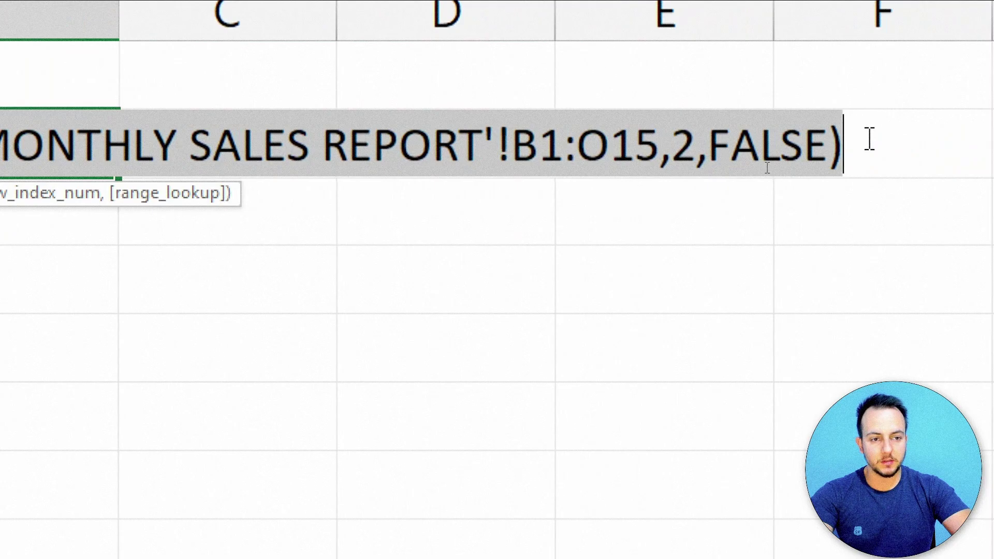
pyautogui.hotkey('ctrl', 'c')
pyautogui.press('Escape')
pyautogui.click(326, 202)
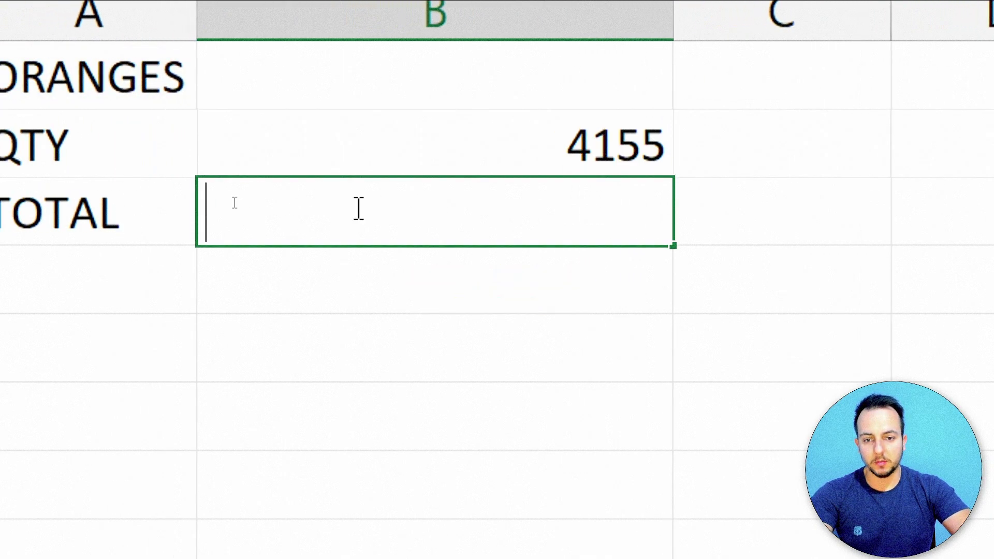
pyautogui.hotkey('ctrl', 'v')
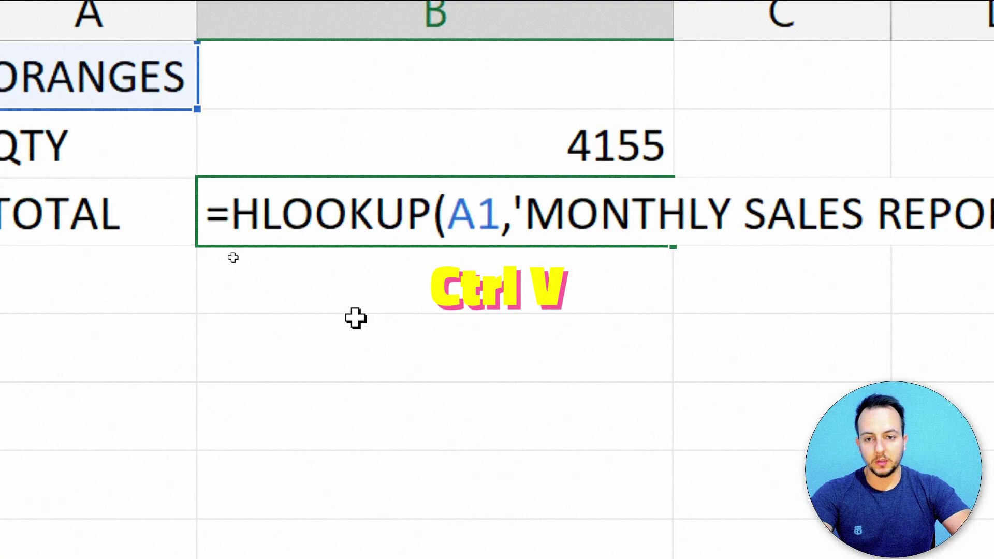
pyautogui.press('Return')
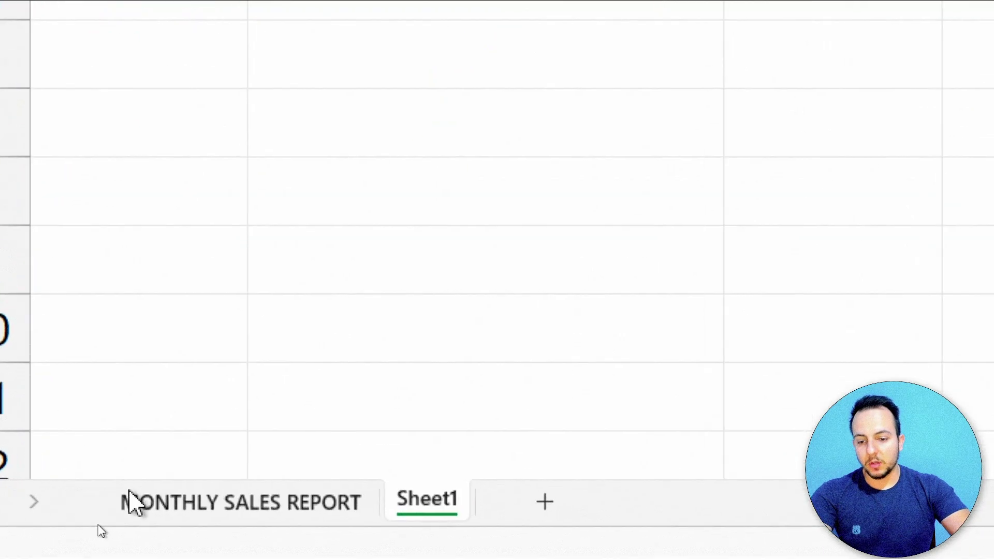
pyautogui.click(193, 500)
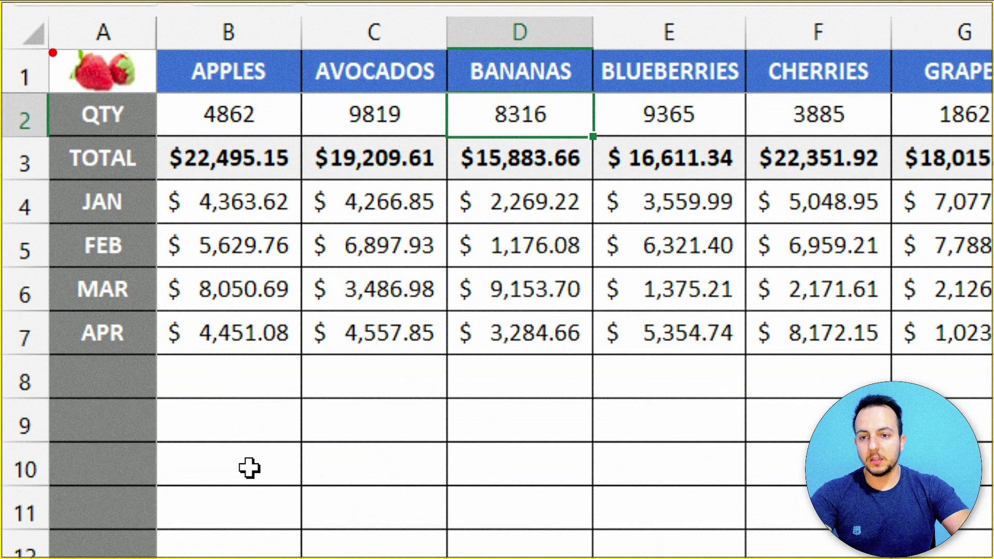
pyautogui.moveTo(53, 53); pyautogui.dragTo(701, 501)
pyautogui.moveTo(142, 116); pyautogui.dragTo(324, 45)
pyautogui.moveTo(160, 155); pyautogui.dragTo(327, 106)
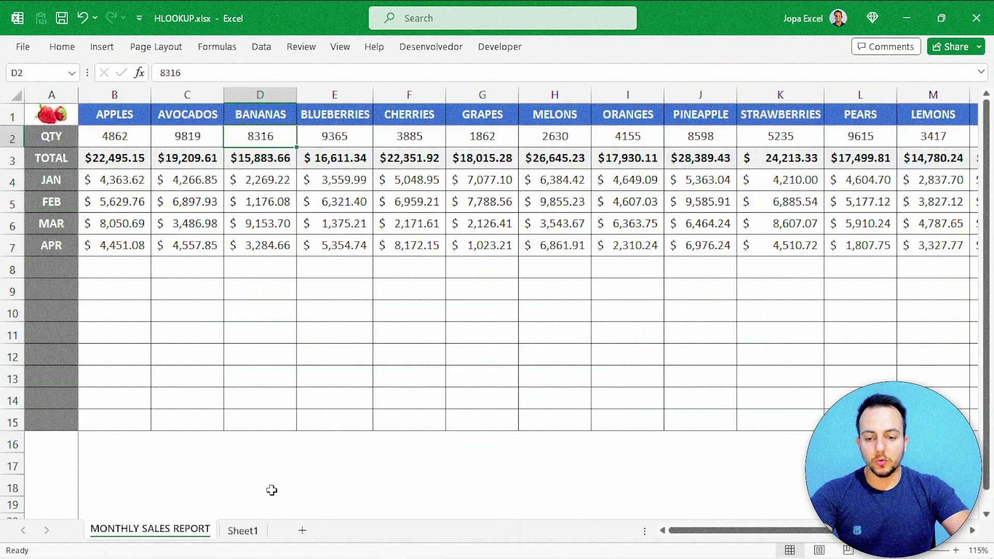
pyautogui.click(241, 531)
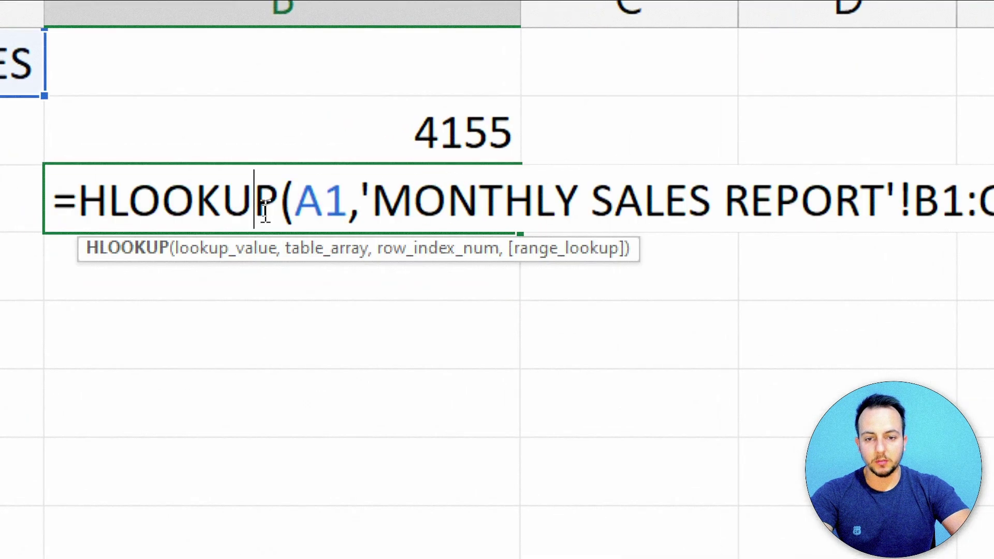
# - Change B3's row index from 2 to 3 so it returns 17930.11
pyautogui.hotkey('shift', 'Left')
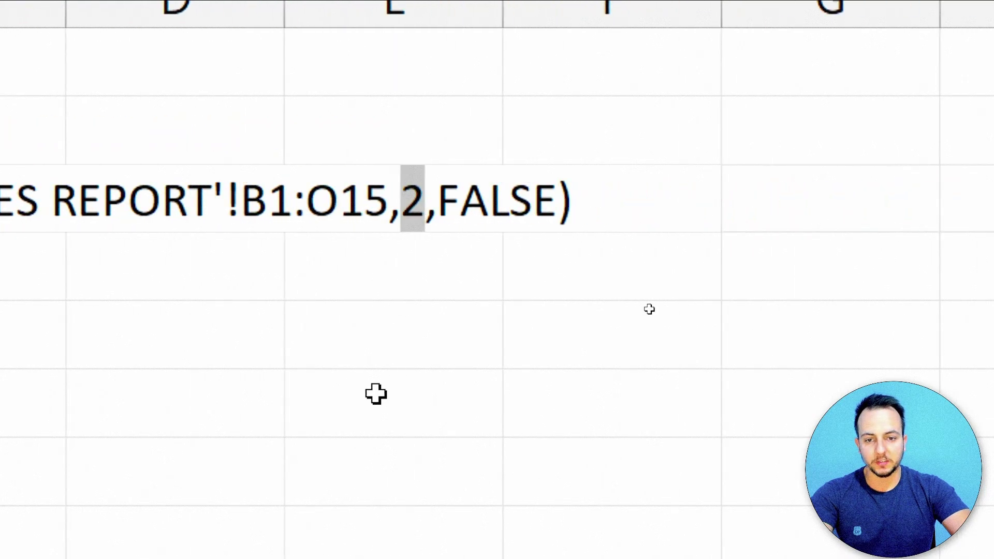
pyautogui.write('3')
pyautogui.press('Return')
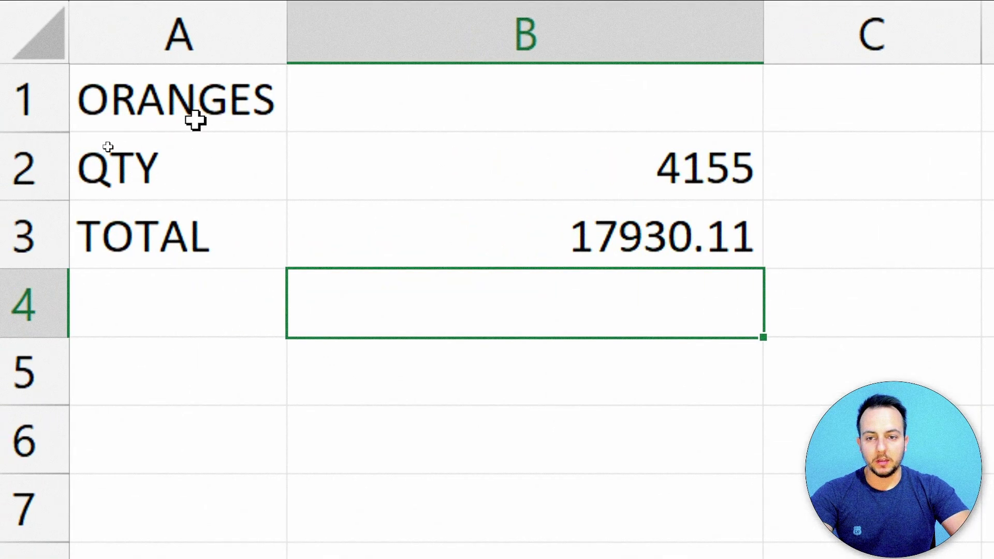
pyautogui.click(113, 137)
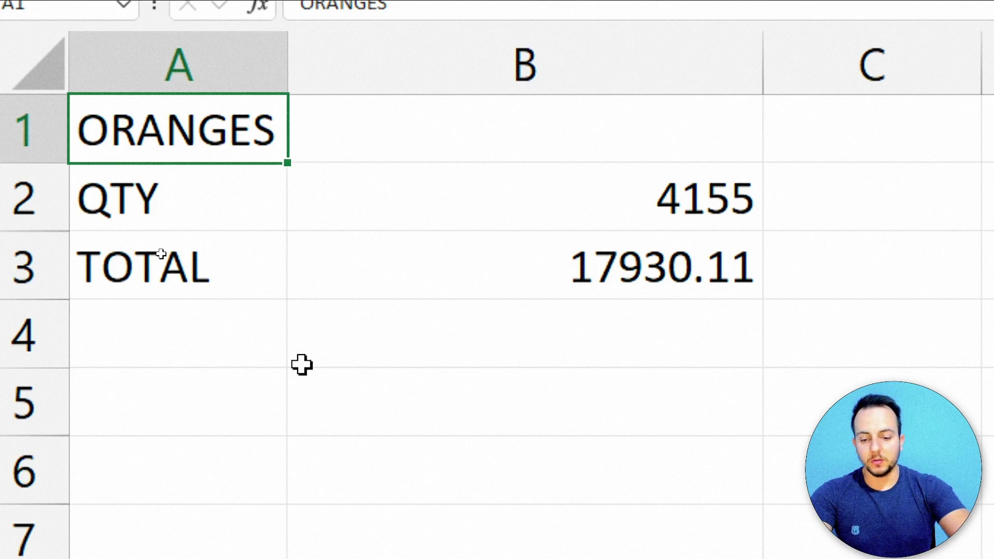
# - Enter KIWIS in A1, updating QTY to 2668 and TOTAL to 19038.94
pyautogui.write('KIWIDS')
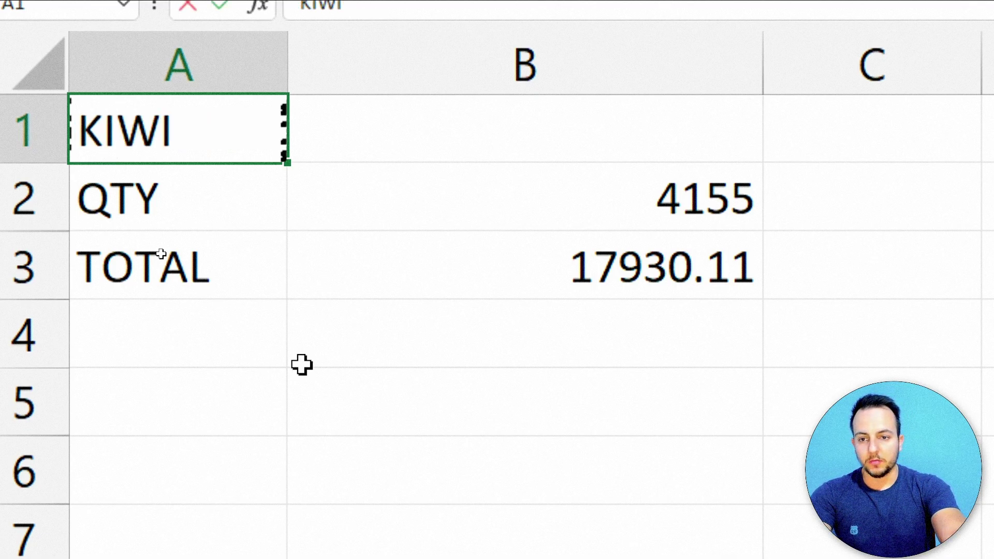
pyautogui.press('BackSpace')
pyautogui.press('BackSpace')
pyautogui.write('S')
pyautogui.press('Return')
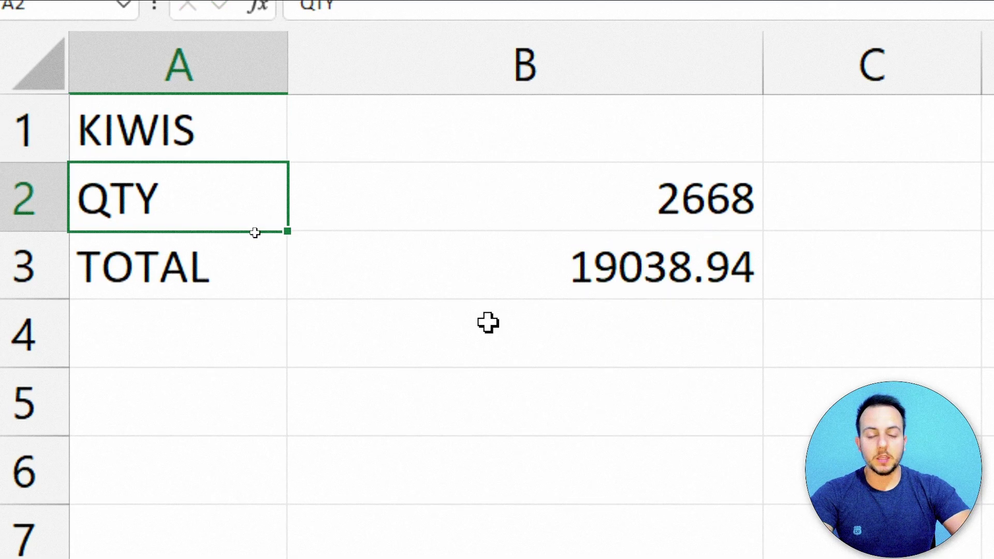
pyautogui.click(492, 269)
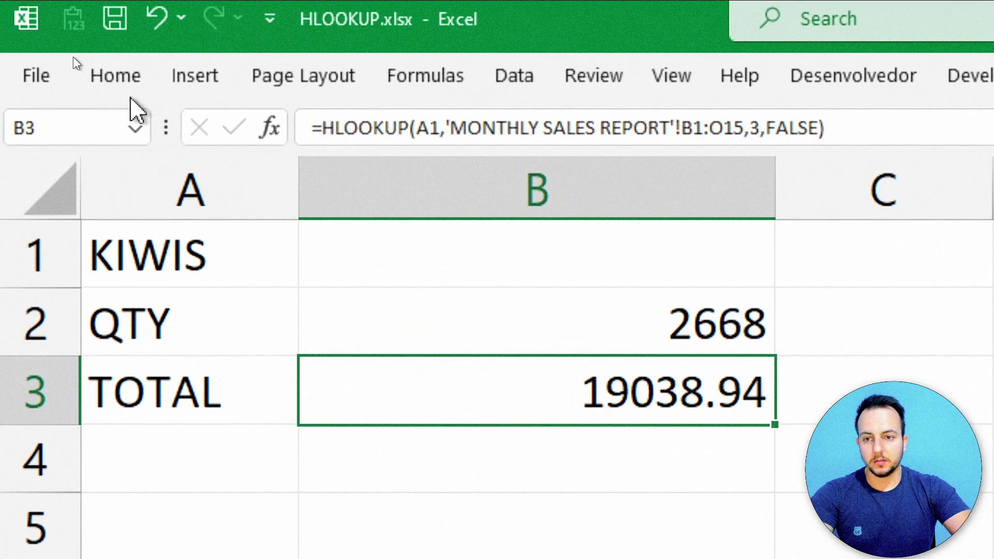
# - Apply Accounting number format to the KIWIS total in B3 so it shows $ 19,038.94
pyautogui.click(103, 22)
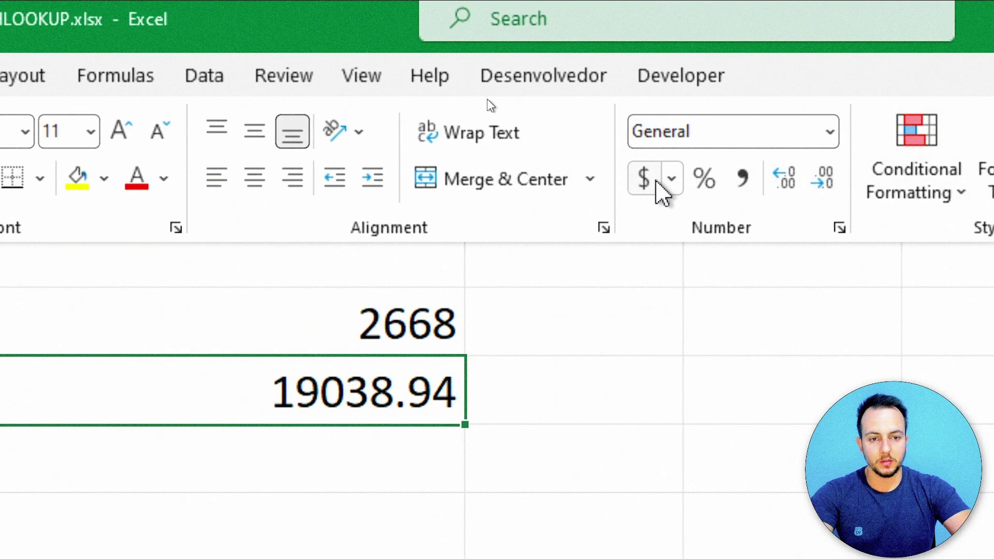
pyautogui.click(653, 181)
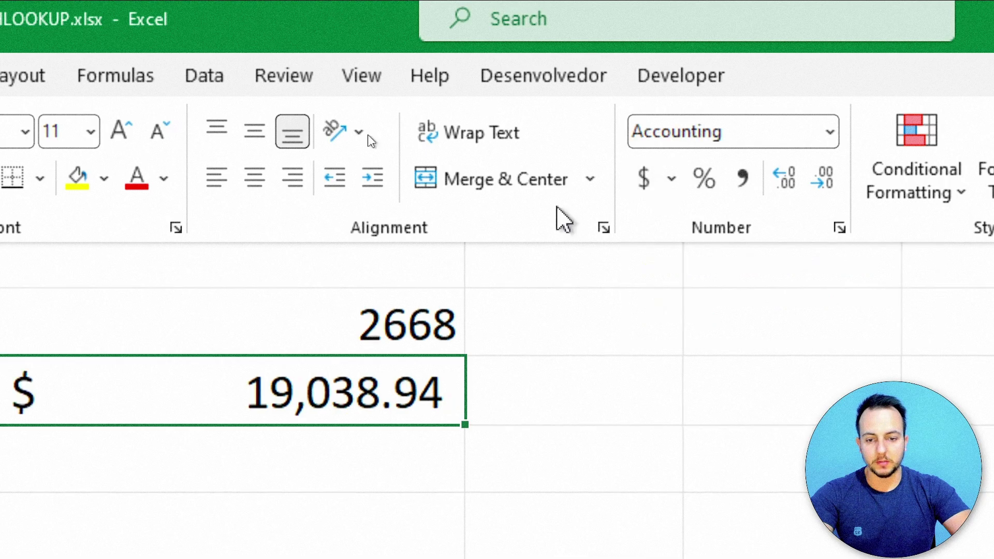
pyautogui.click(0, 412)
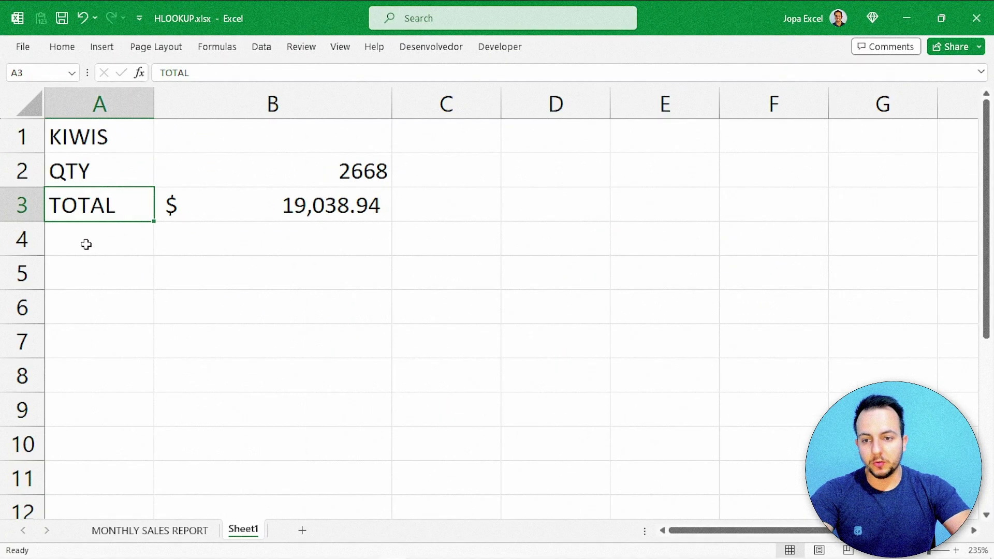
pyautogui.click(22, 239)
pyautogui.click(22, 273)
pyautogui.click(21, 307)
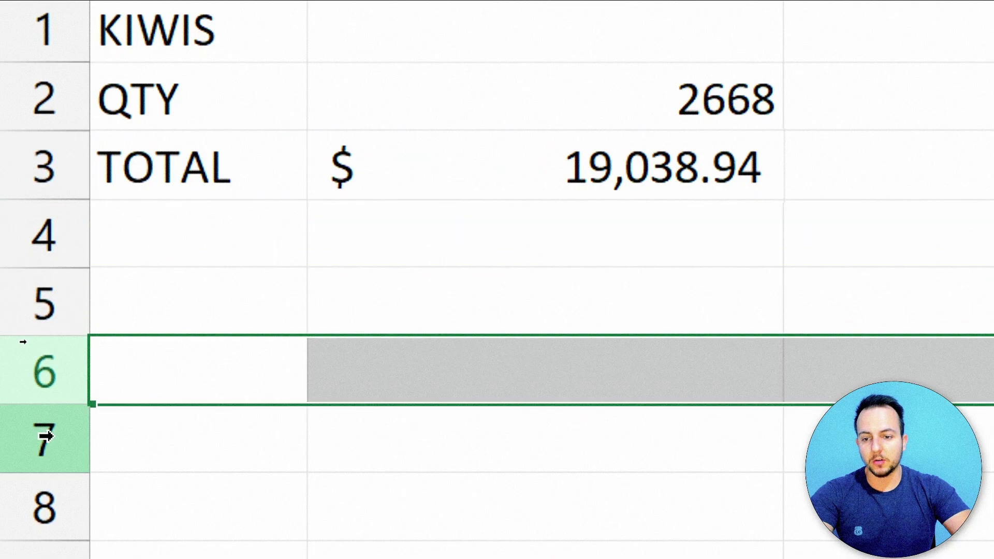
pyautogui.click(46, 436)
pyautogui.click(77, 224)
pyautogui.click(200, 34)
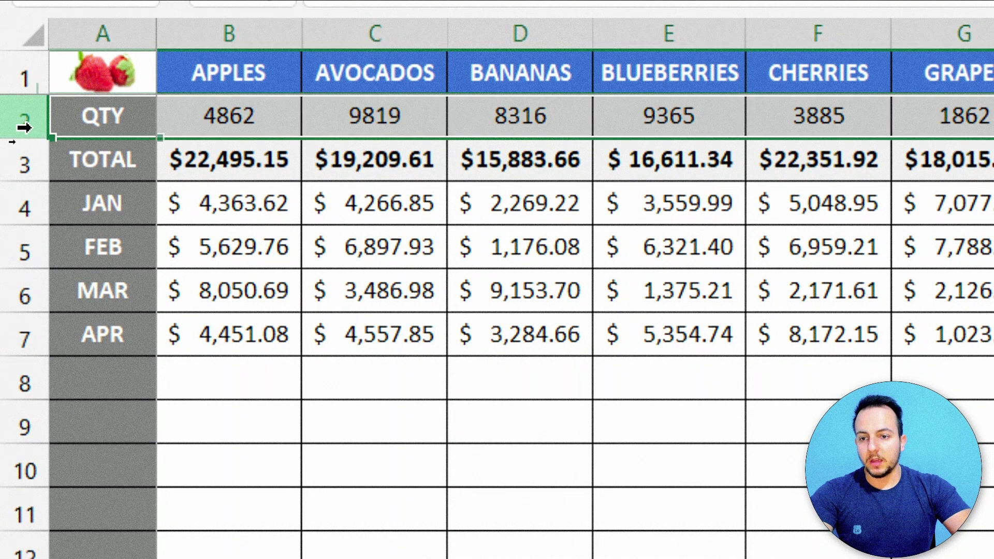
pyautogui.click(21, 160)
pyautogui.click(21, 204)
pyautogui.click(20, 248)
pyautogui.click(20, 296)
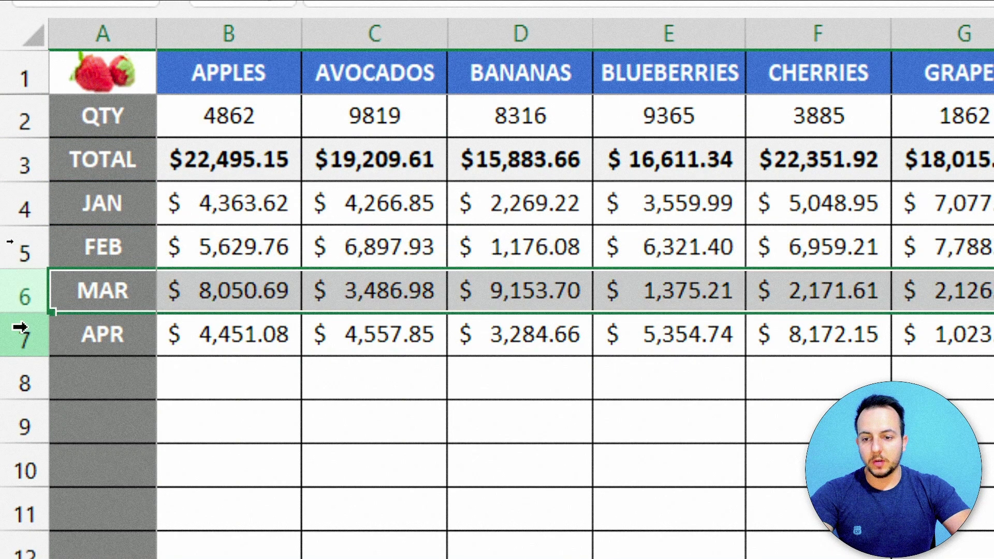
pyautogui.click(19, 336)
pyautogui.click(19, 381)
pyautogui.click(72, 91)
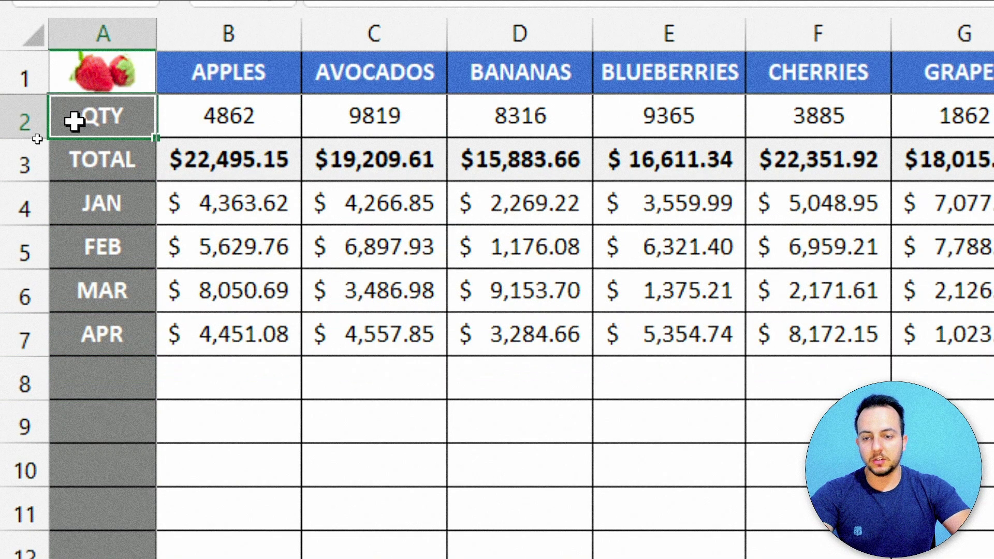